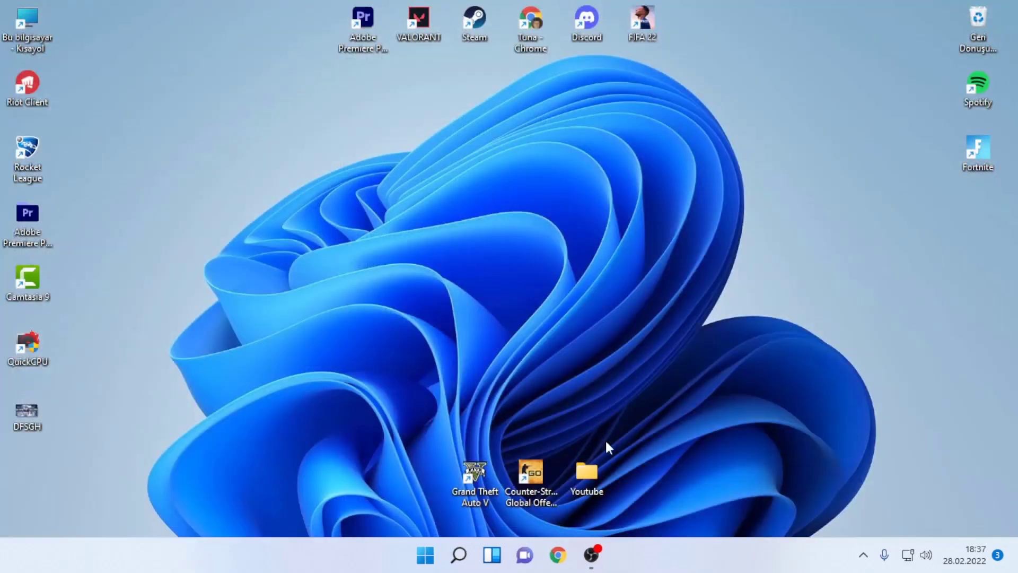
# Search Windows for "oyun m", open the Oyun Modu settings and leave Oyun Modu switched on, closing Settings.
pyautogui.click(461, 555)
pyautogui.write('oyun m')
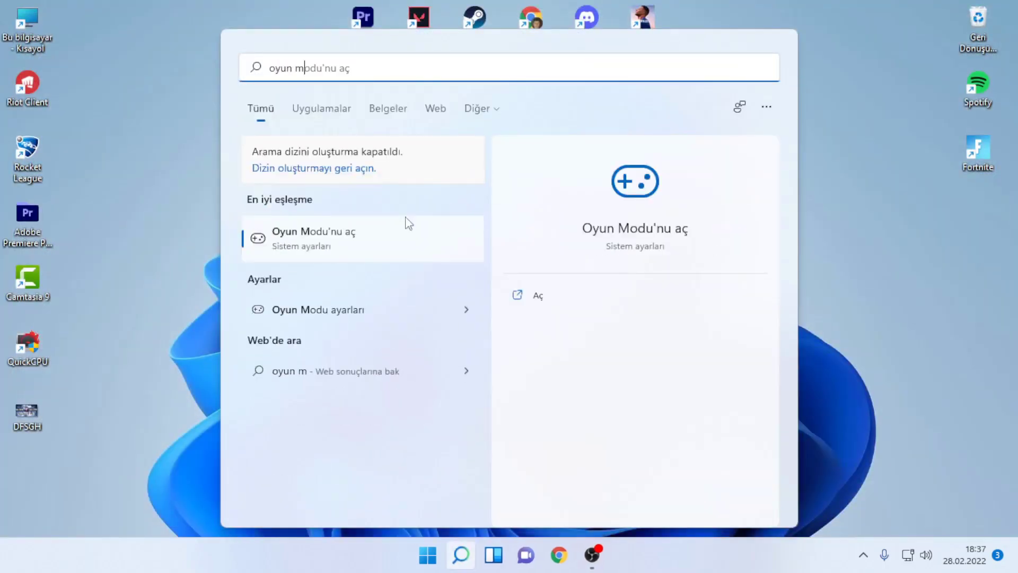
pyautogui.click(408, 223)
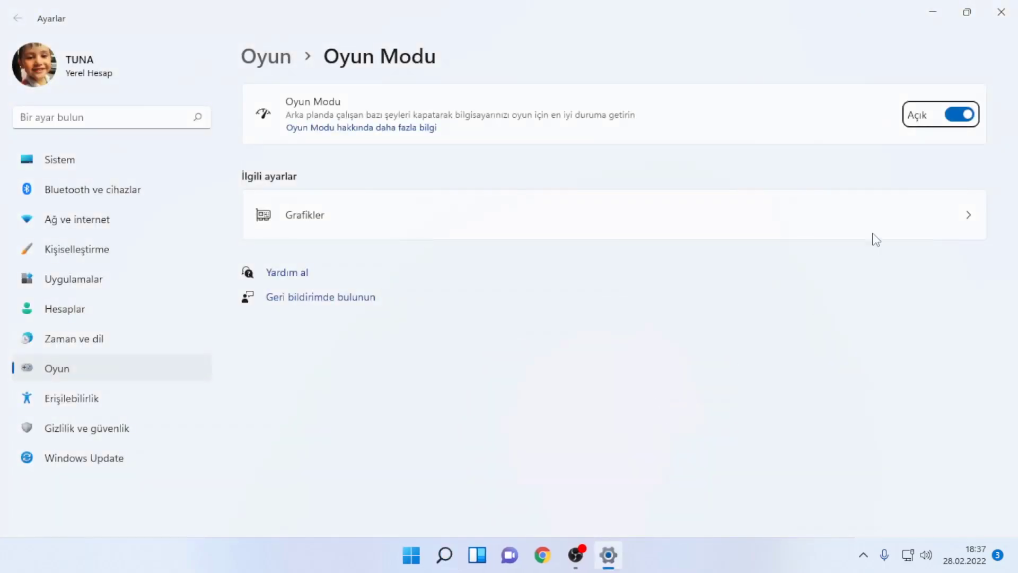
pyautogui.click(956, 109)
pyautogui.click(965, 116)
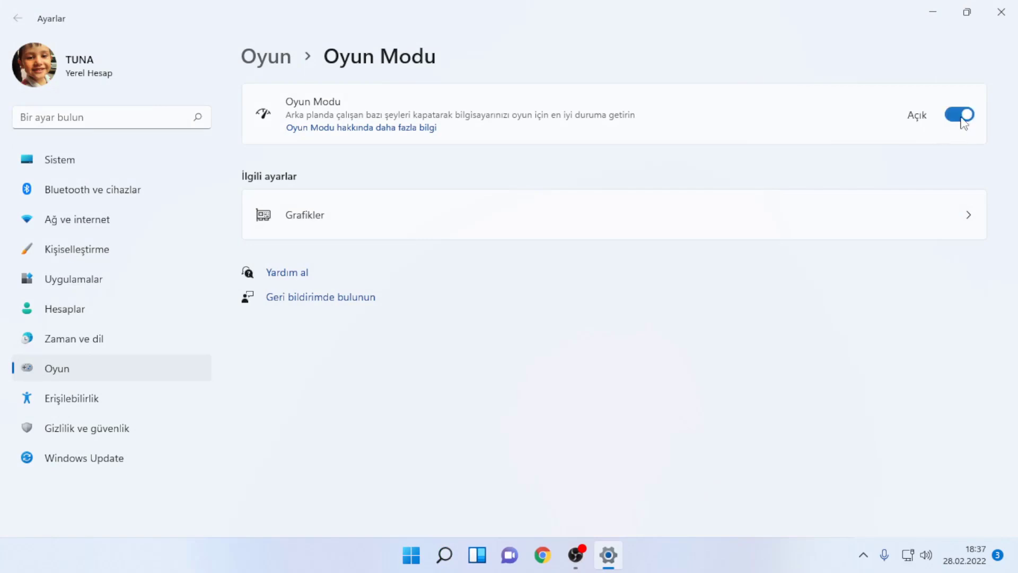
pyautogui.click(1001, 12)
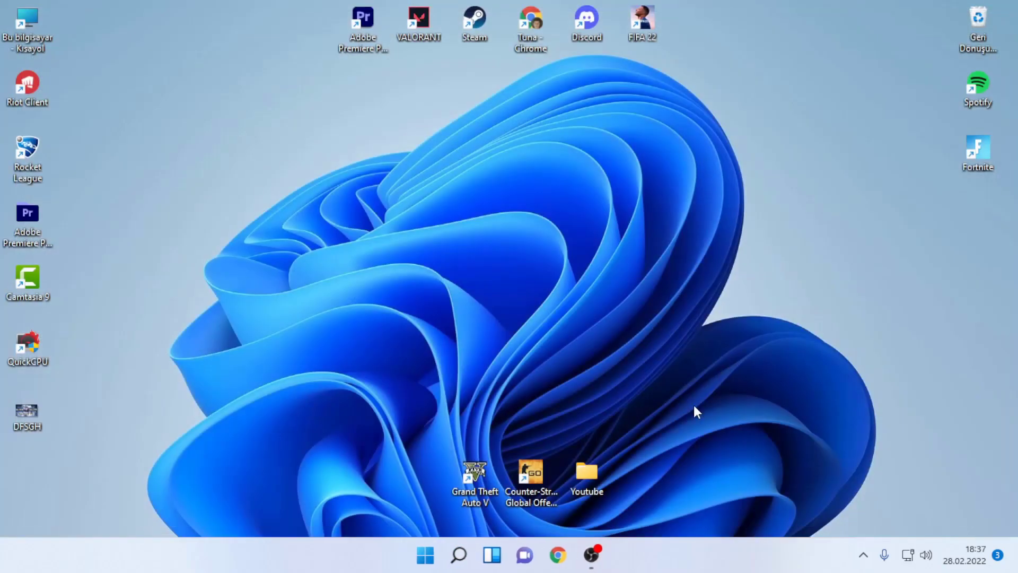
# Search Windows for "yakal" and review the recording preferences on the Yakalamalar settings page, closing Settings.
pyautogui.click(460, 555)
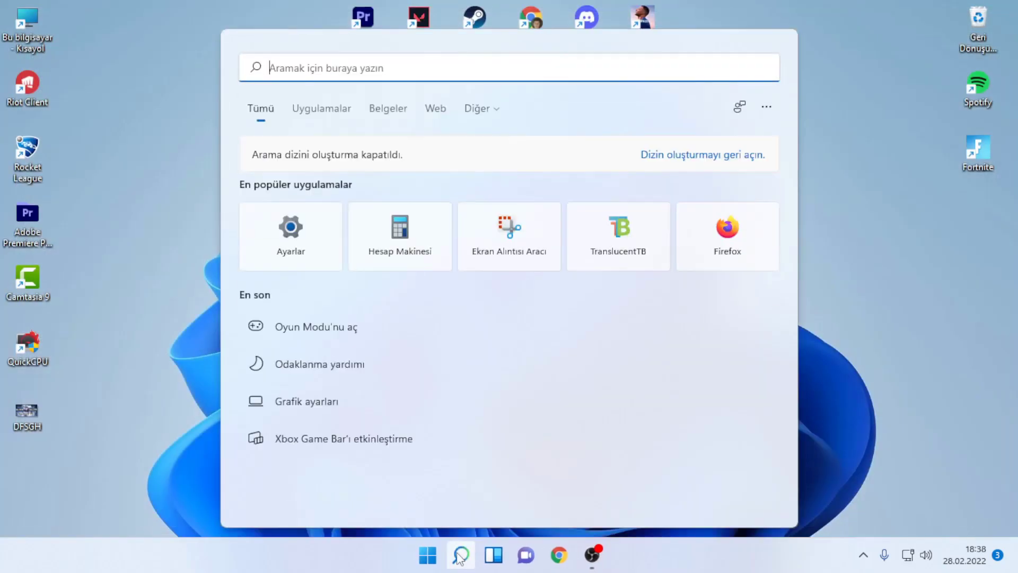
pyautogui.write('yakal')
pyautogui.press('Return')
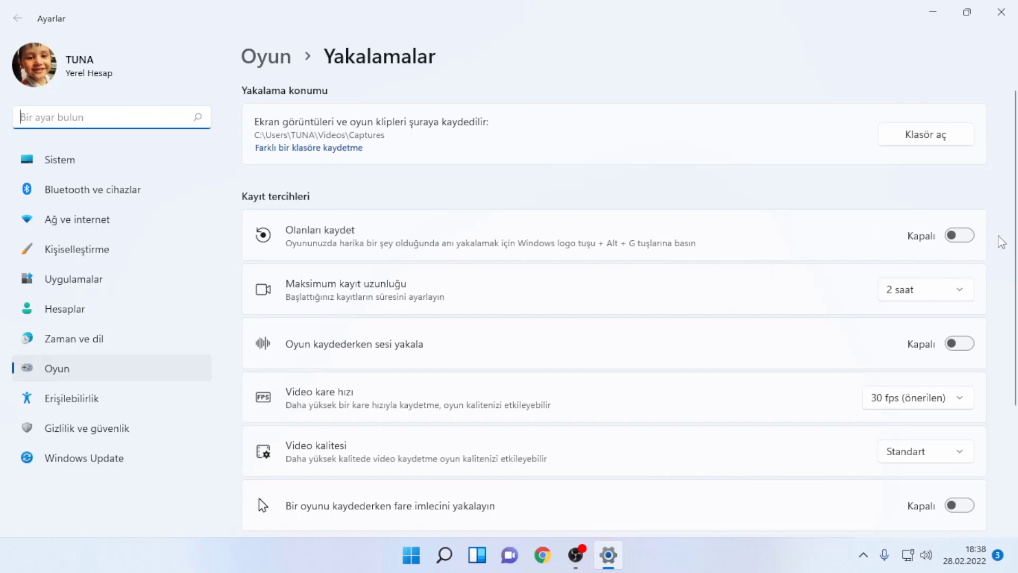
pyautogui.scroll(-3, 951, 228)
pyautogui.scroll(3, 961, 202)
pyautogui.scroll(-3, 877, 436)
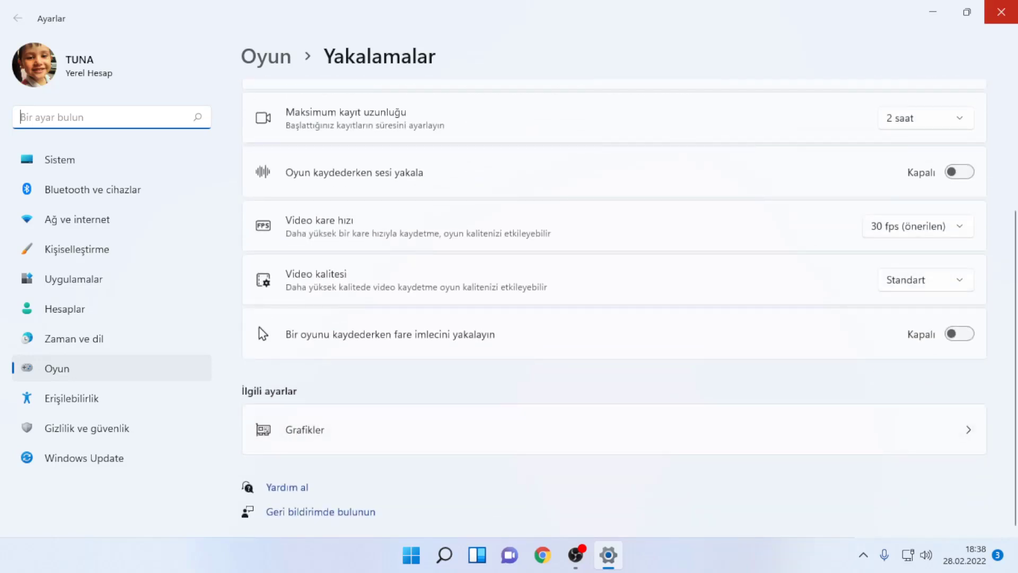
pyautogui.click(1001, 12)
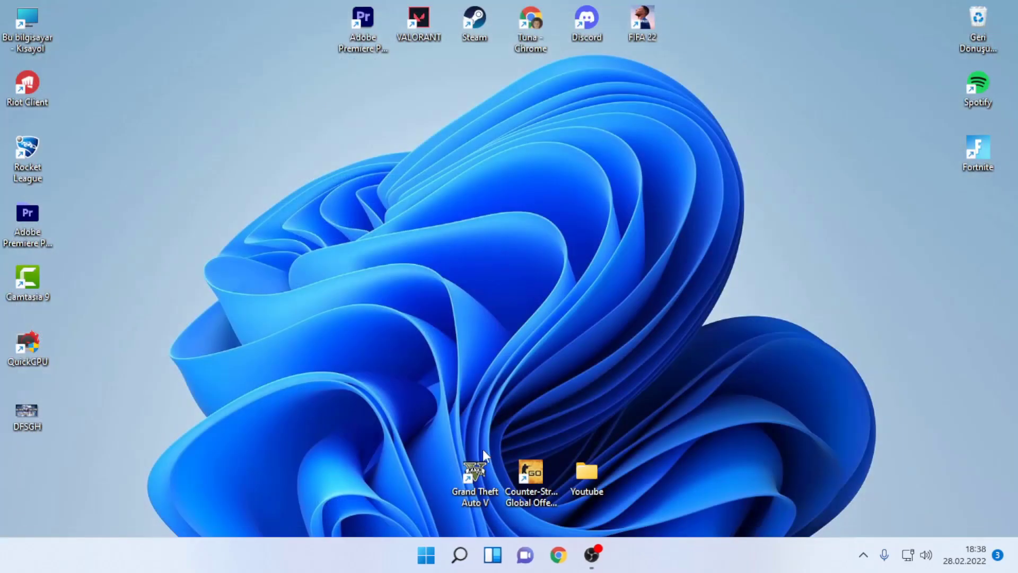
# Search Windows for "game", open the Xbox Game Bar settings and leave its controller-button option switched off, closing Settings.
pyautogui.click(460, 555)
pyautogui.write('game')
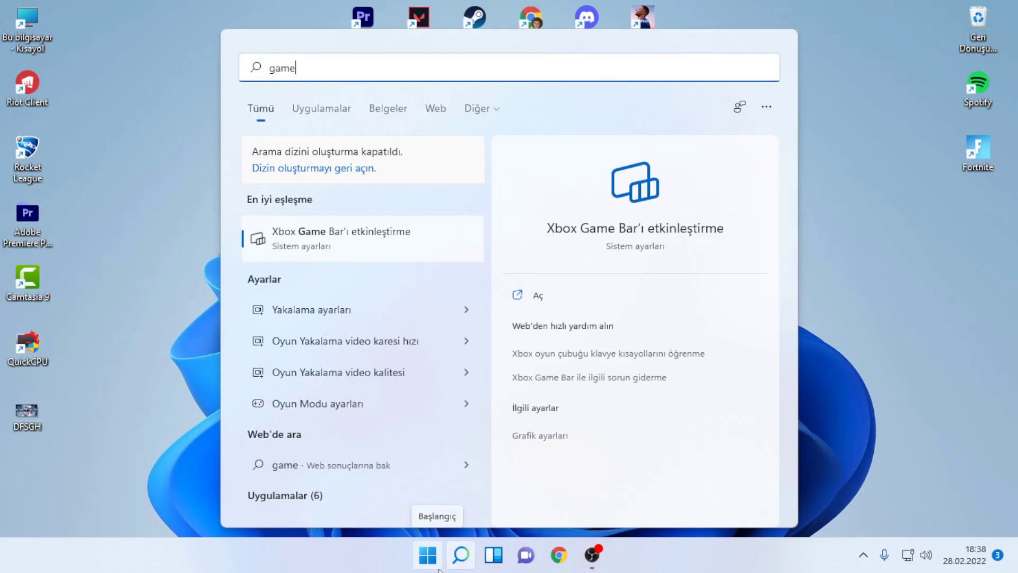
pyautogui.press('Return')
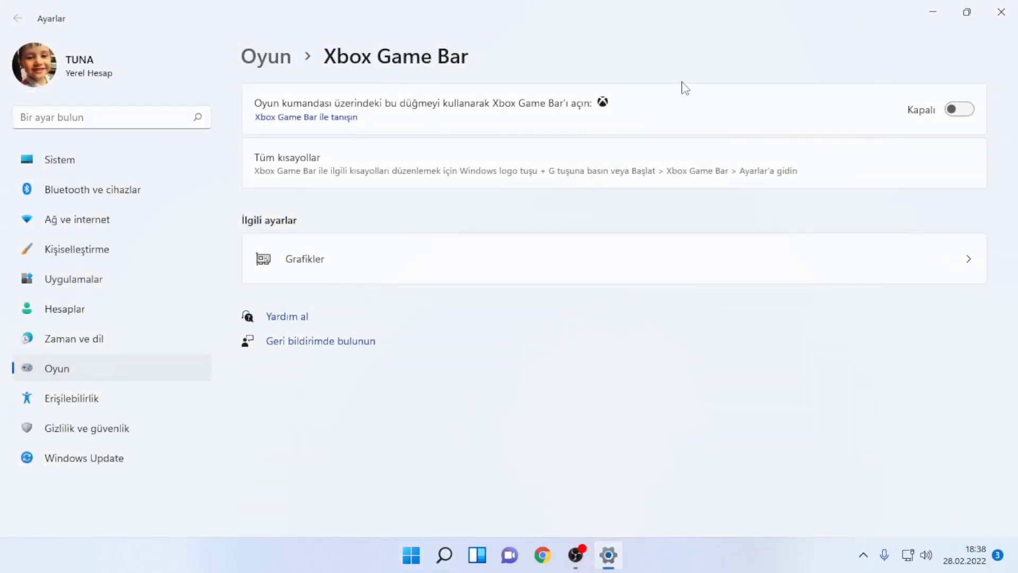
pyautogui.click(965, 111)
pyautogui.click(965, 113)
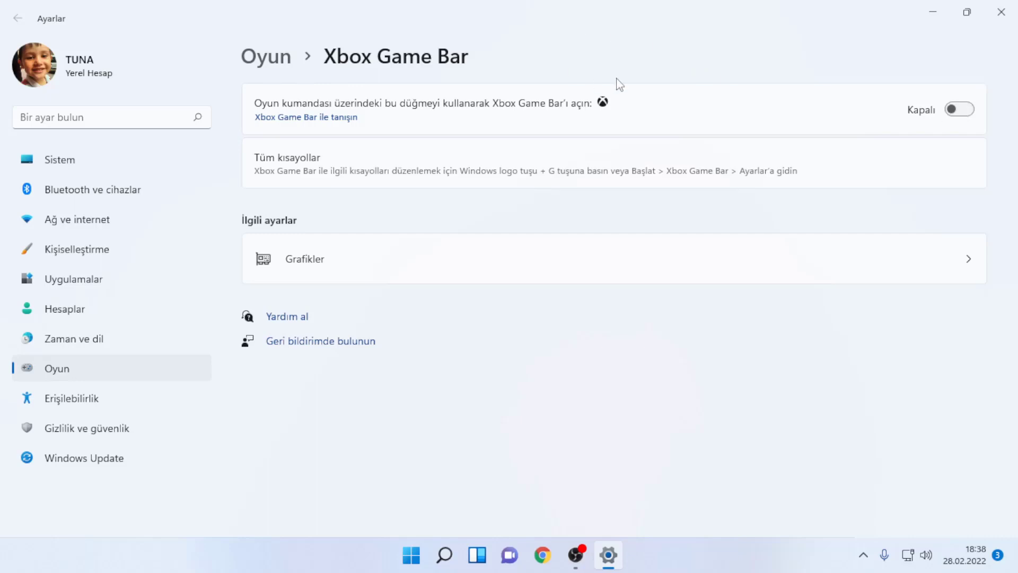
pyautogui.click(997, 8)
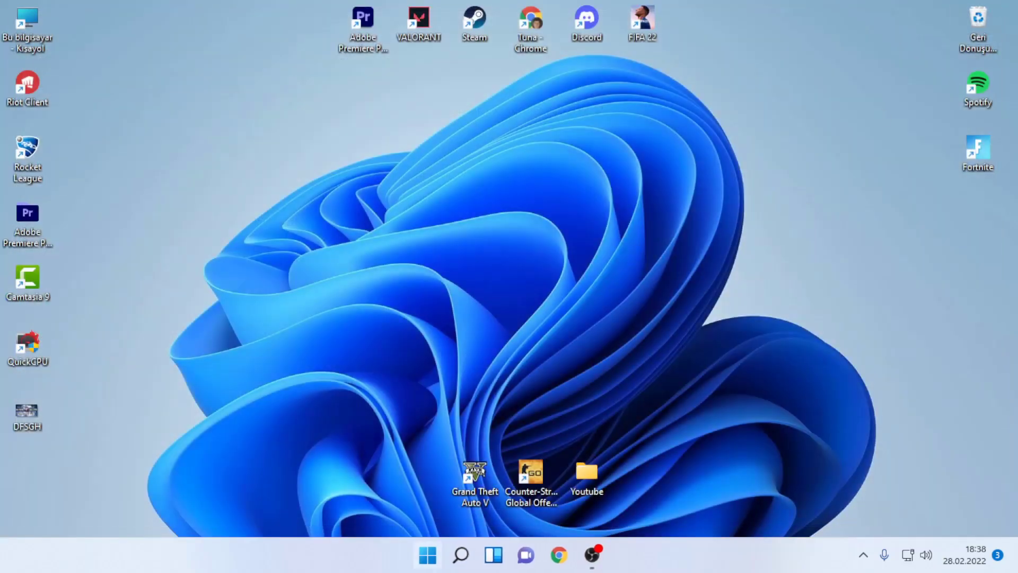
# Open the Performans Seçenekleri dialog through this computer's properties and the advanced system settings.
pyautogui.doubleClick(34, 34)
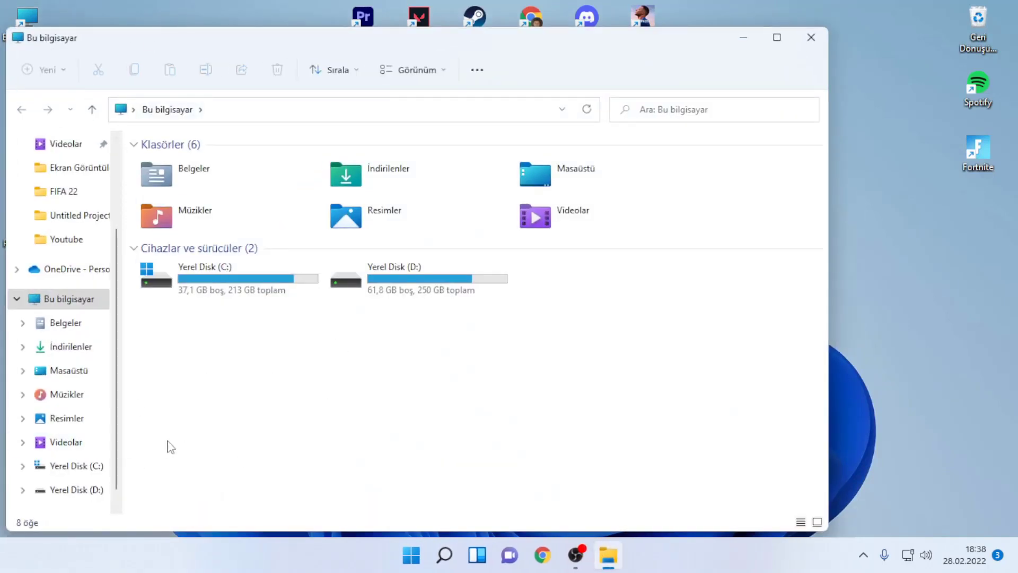
pyautogui.rightClick(198, 401)
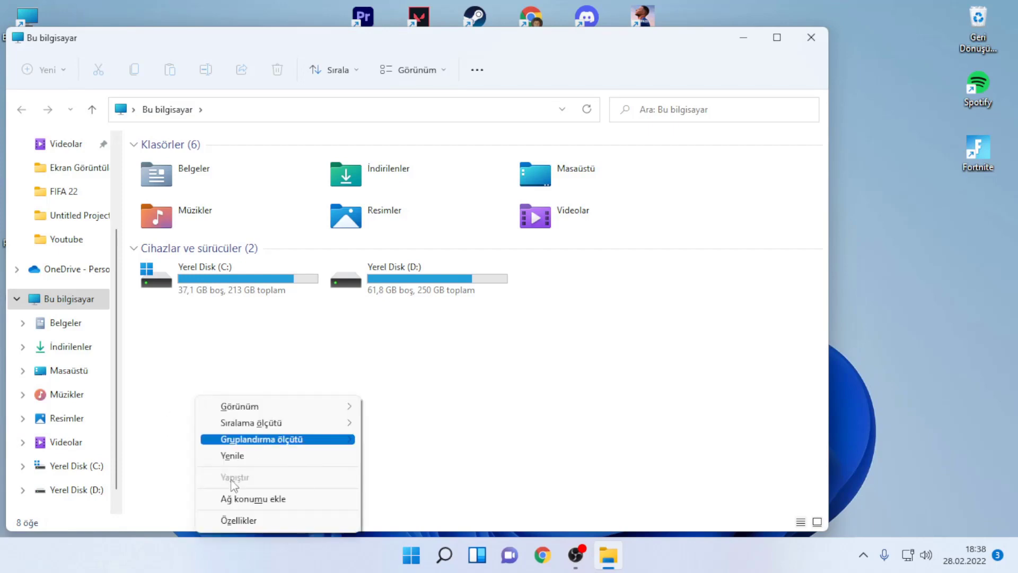
pyautogui.click(239, 519)
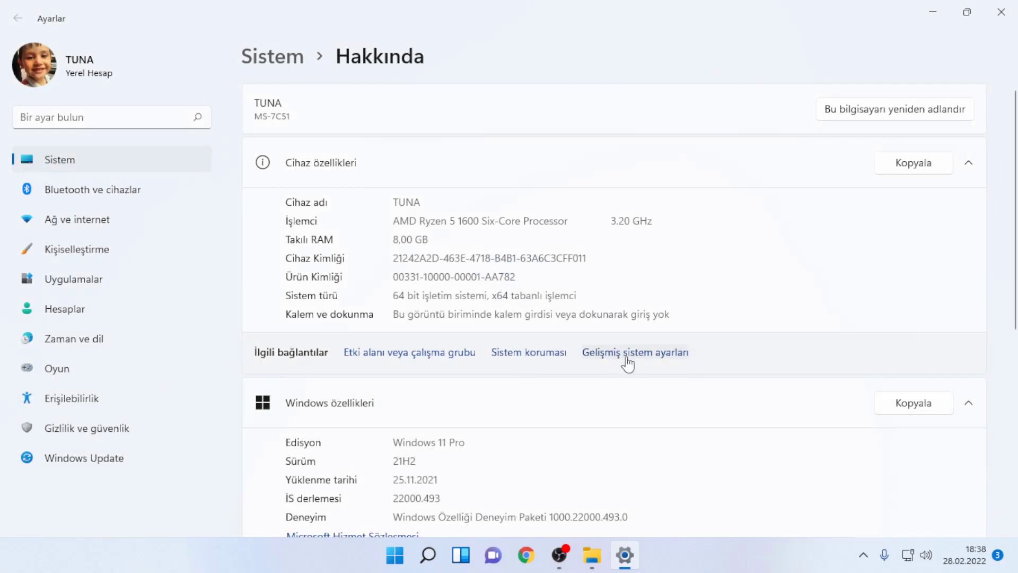
pyautogui.click(633, 355)
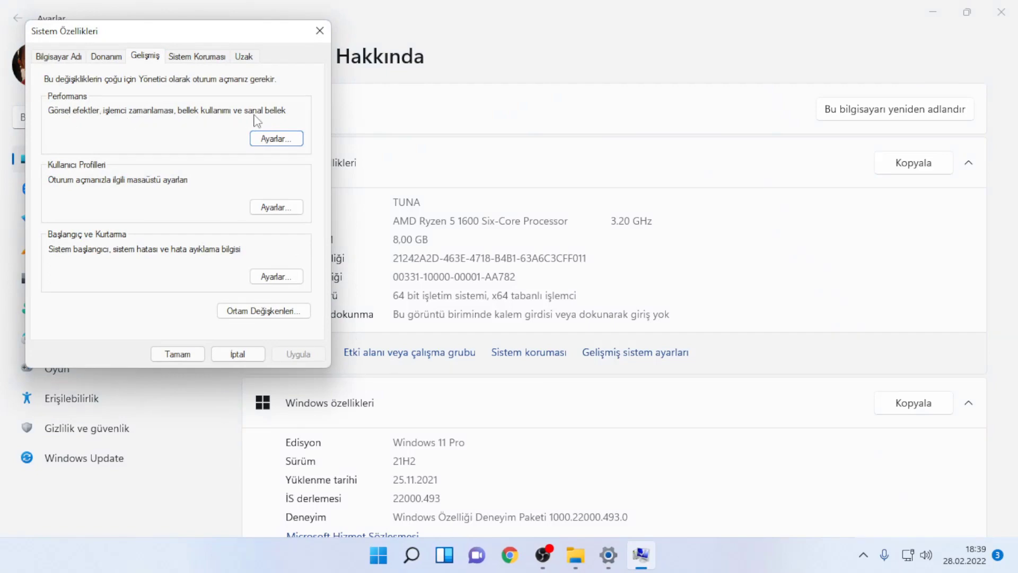
pyautogui.click(284, 139)
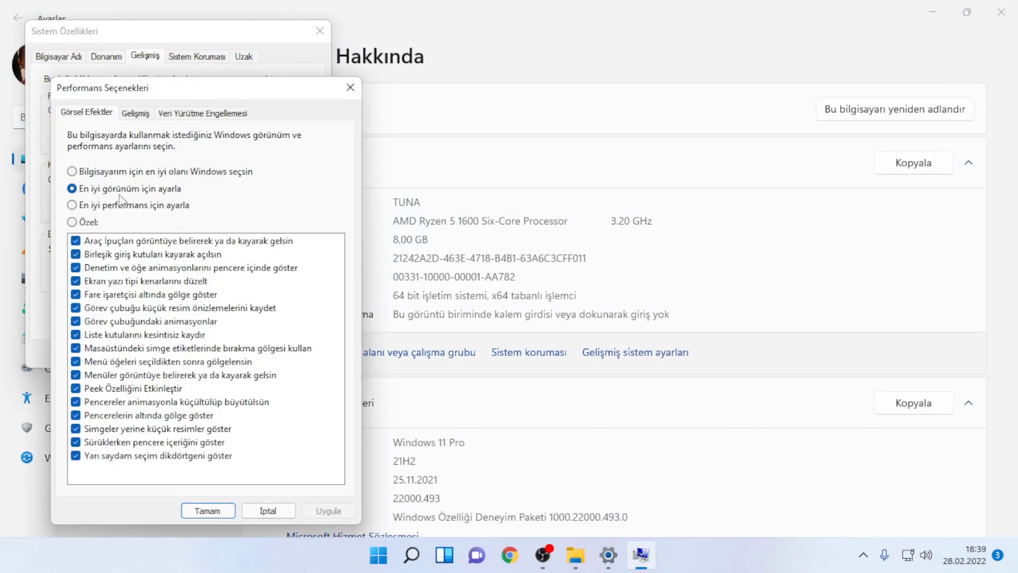
# Choose "En iyi performans için ayarla" for the visual effects, then close all the system windows without applying it.
pyautogui.click(97, 205)
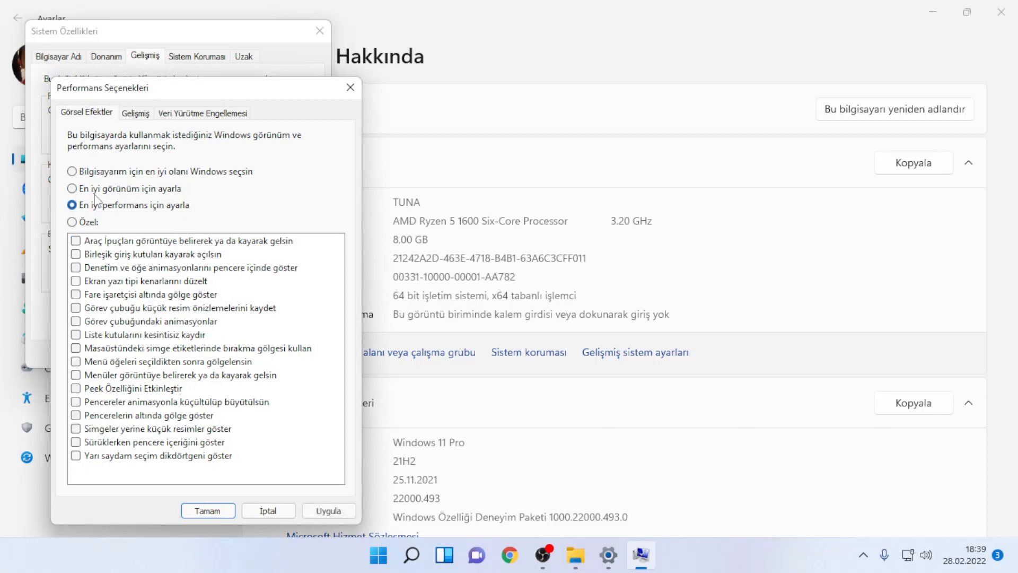
pyautogui.click(354, 97)
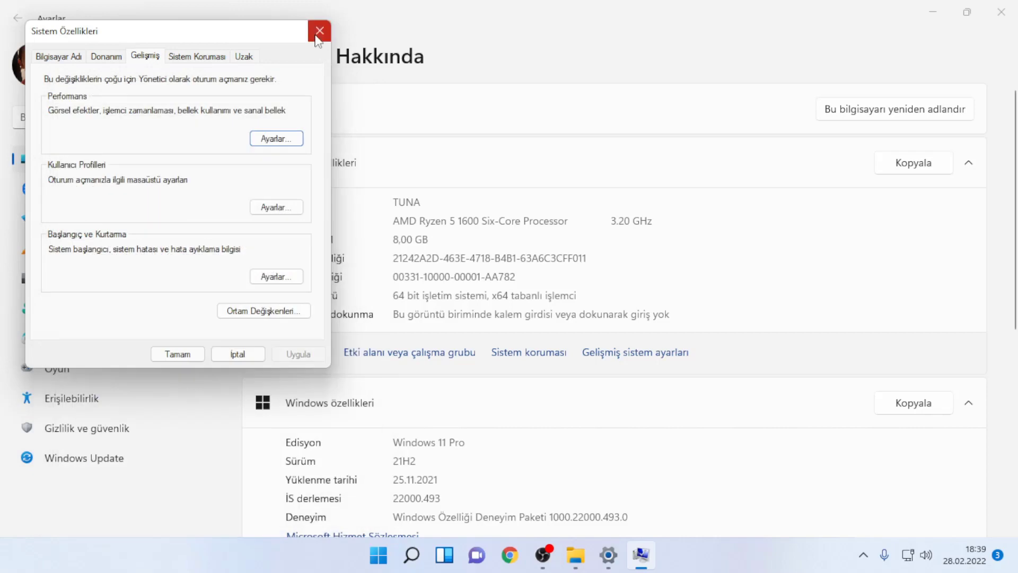
pyautogui.click(320, 31)
pyautogui.click(1001, 12)
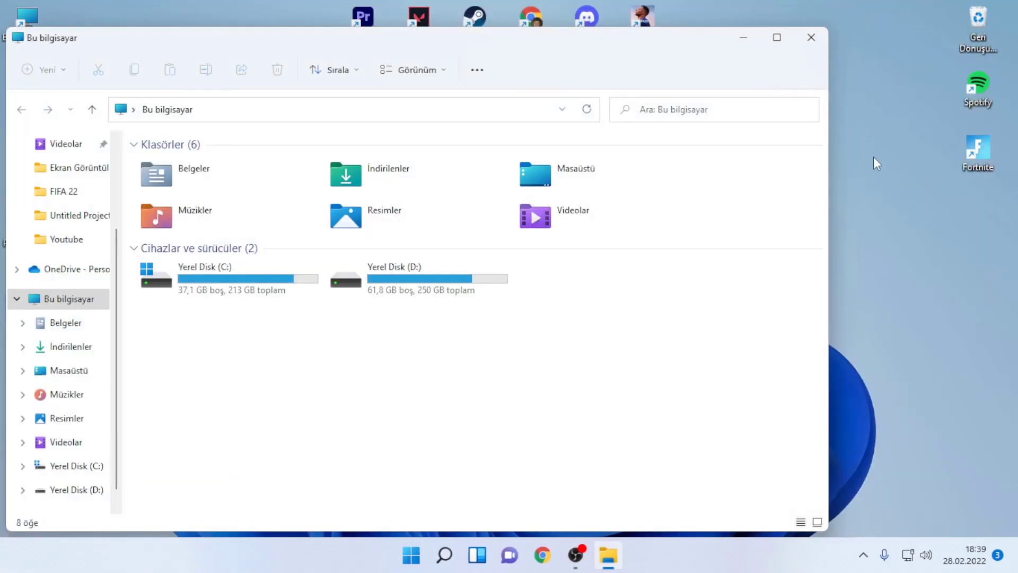
pyautogui.click(810, 38)
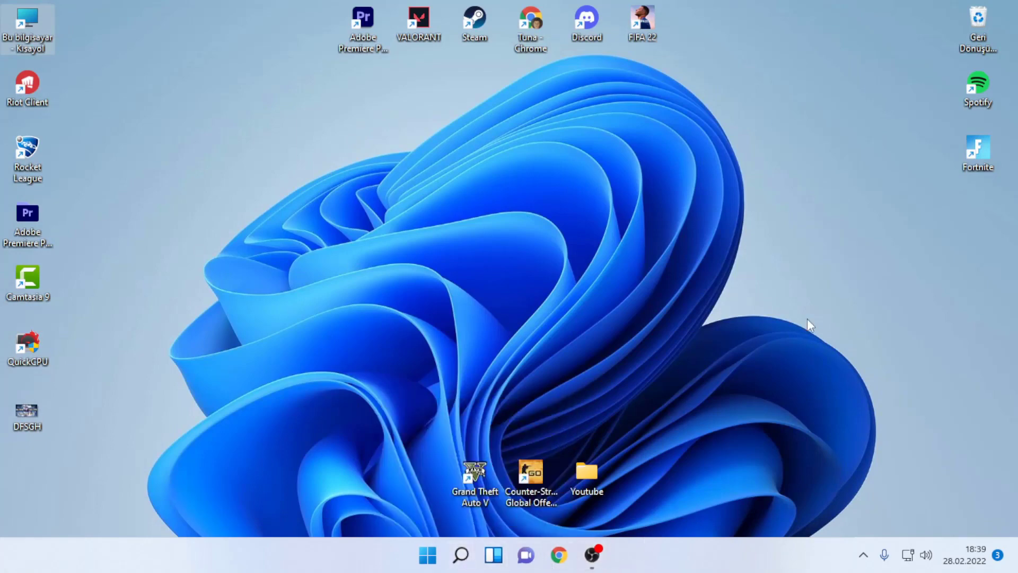
# Search Windows for "görev", open Görev Yöneticisi and show its list of startup programs.
pyautogui.click(460, 561)
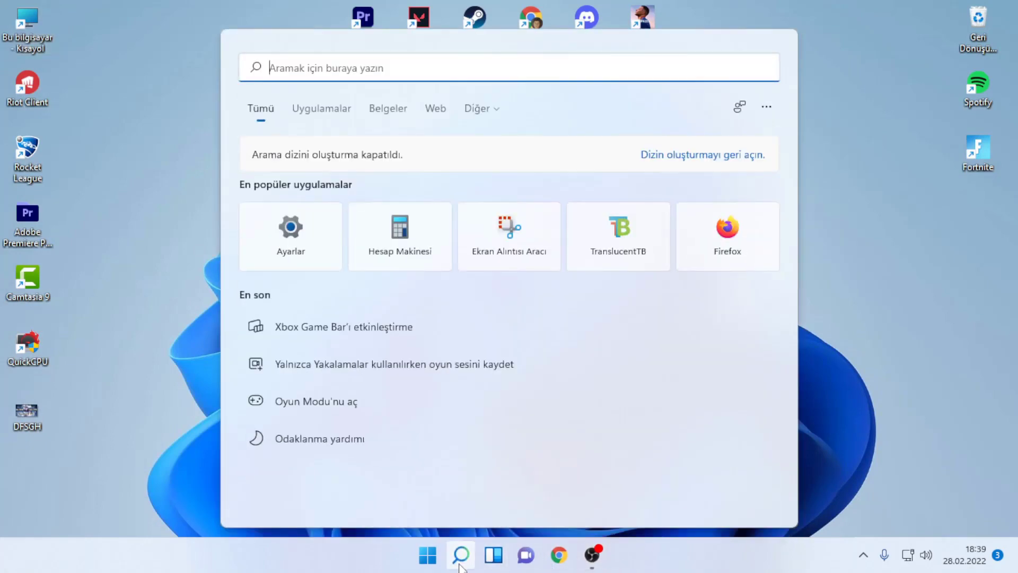
pyautogui.write('görev')
pyautogui.press('Return')
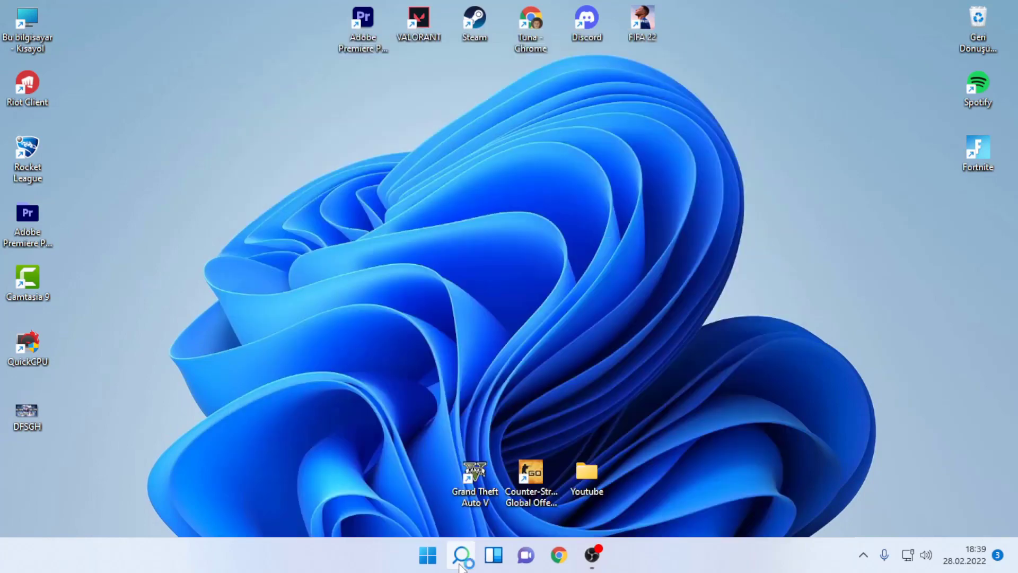
pyautogui.click(477, 75)
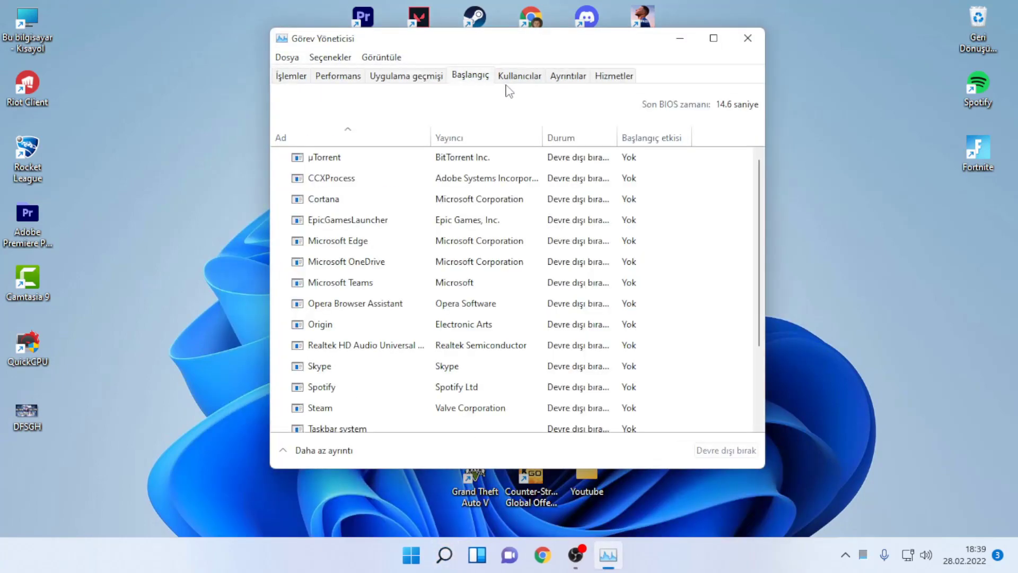
# Examine the status of the startup programs and the available actions for Opera Browser Assistant, closing Görev Yöneticisi.
pyautogui.click(419, 178)
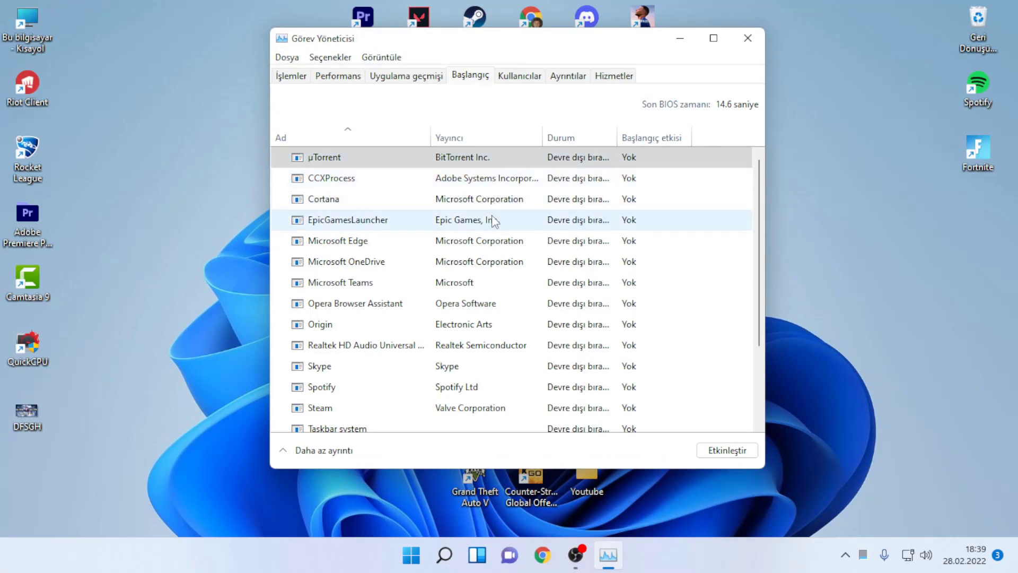
pyautogui.click(476, 240)
pyautogui.scroll(-1, 467, 236)
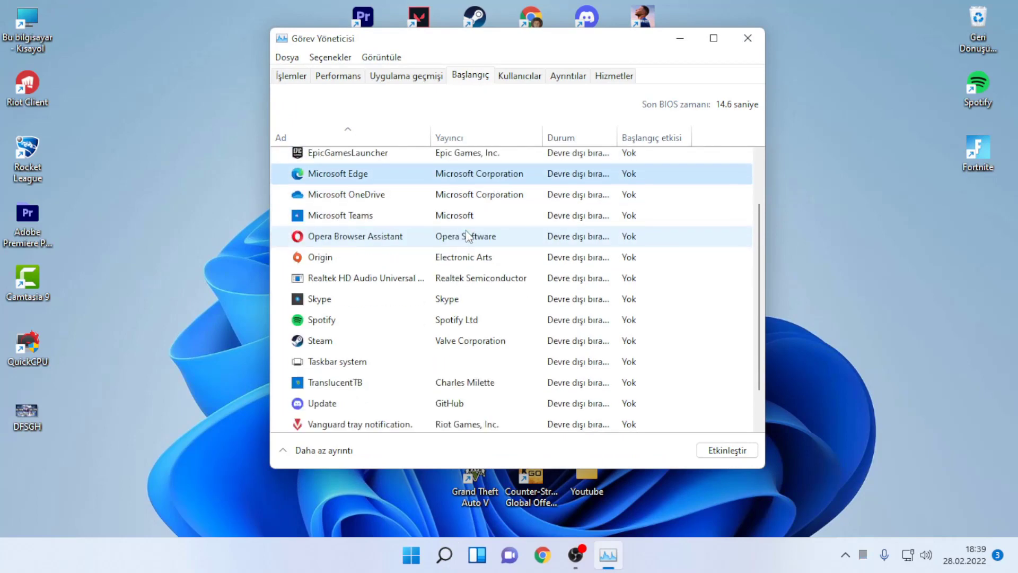
pyautogui.scroll(-1, 465, 267)
pyautogui.scroll(3, 465, 267)
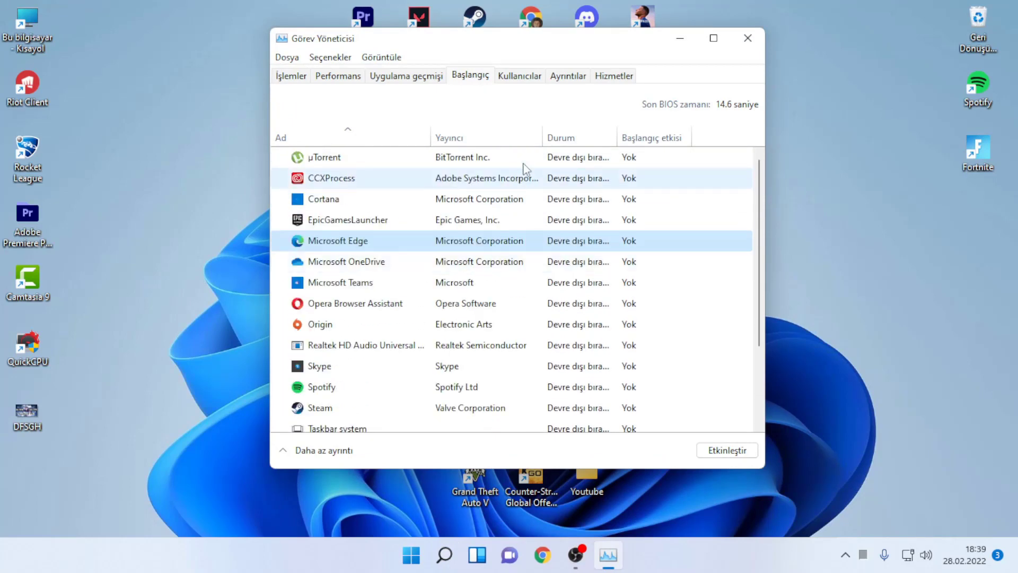
pyautogui.moveTo(511, 50); pyautogui.dragTo(497, 55)
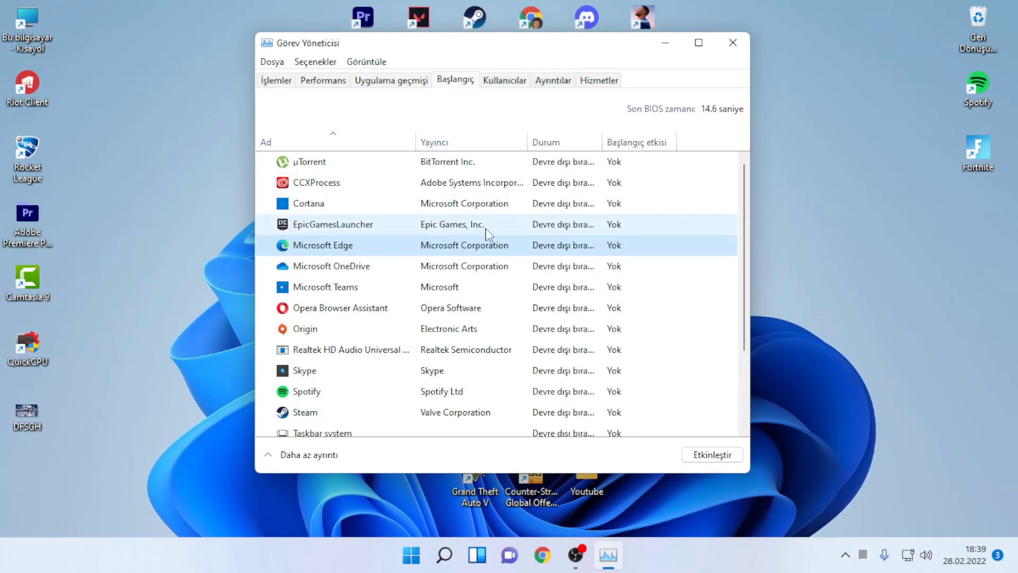
pyautogui.scroll(-1, 493, 224)
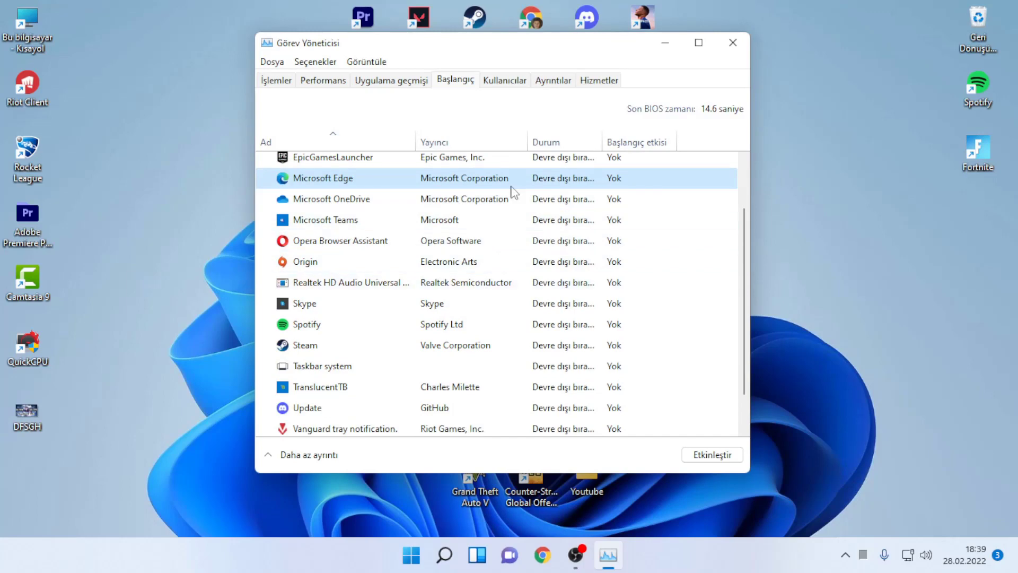
pyautogui.rightClick(487, 243)
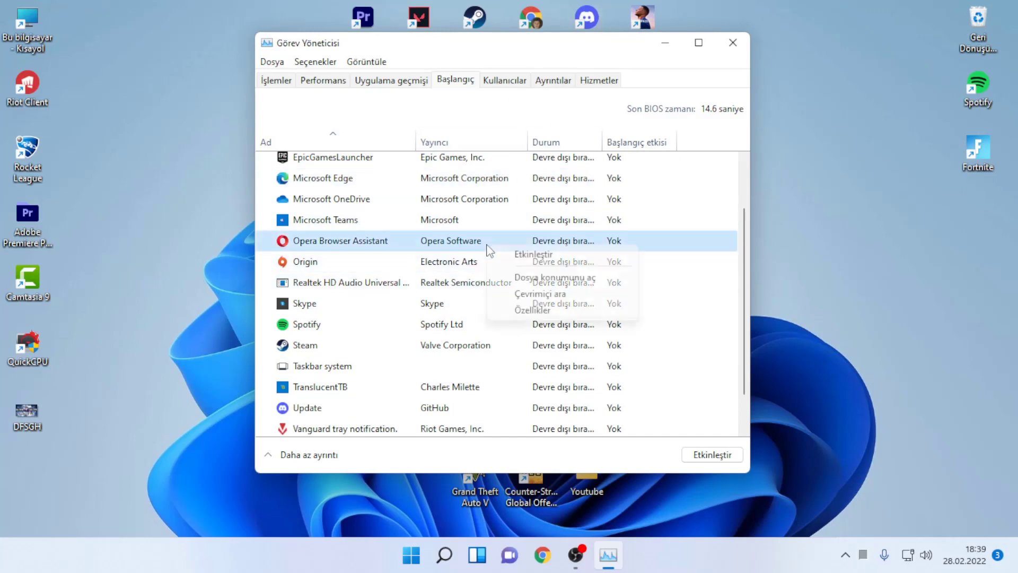
pyautogui.click(487, 243)
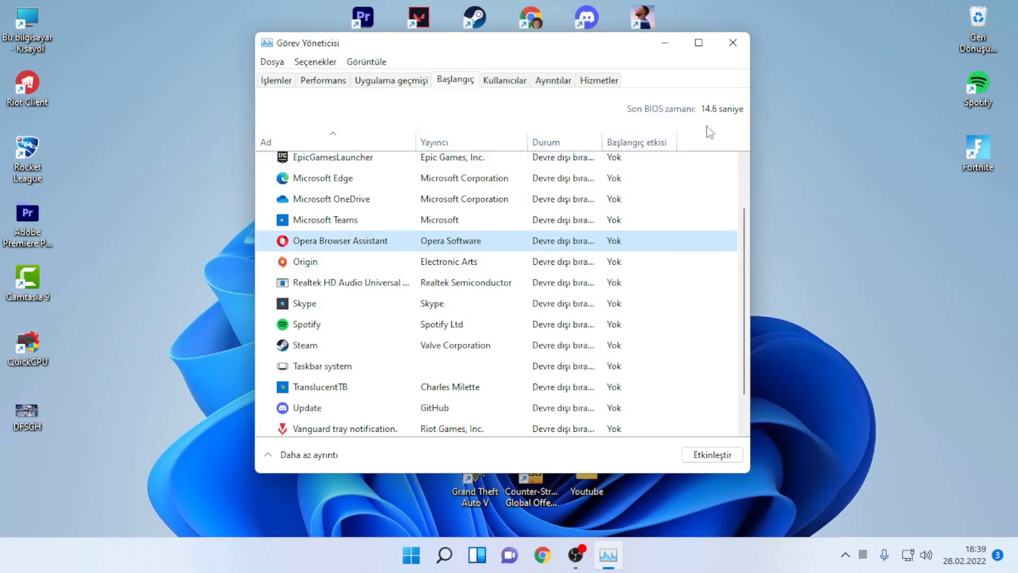
pyautogui.click(741, 46)
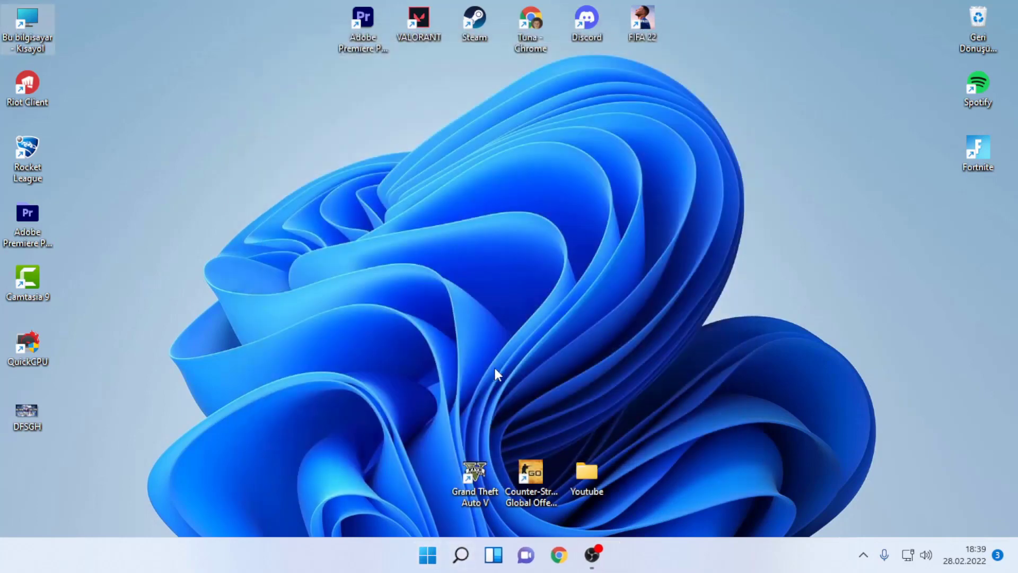
# Open the %temp% folder from Çalıştır, move all its contents to the recycle bin, skipping the file in use, and close the folder.
pyautogui.press('super+r')
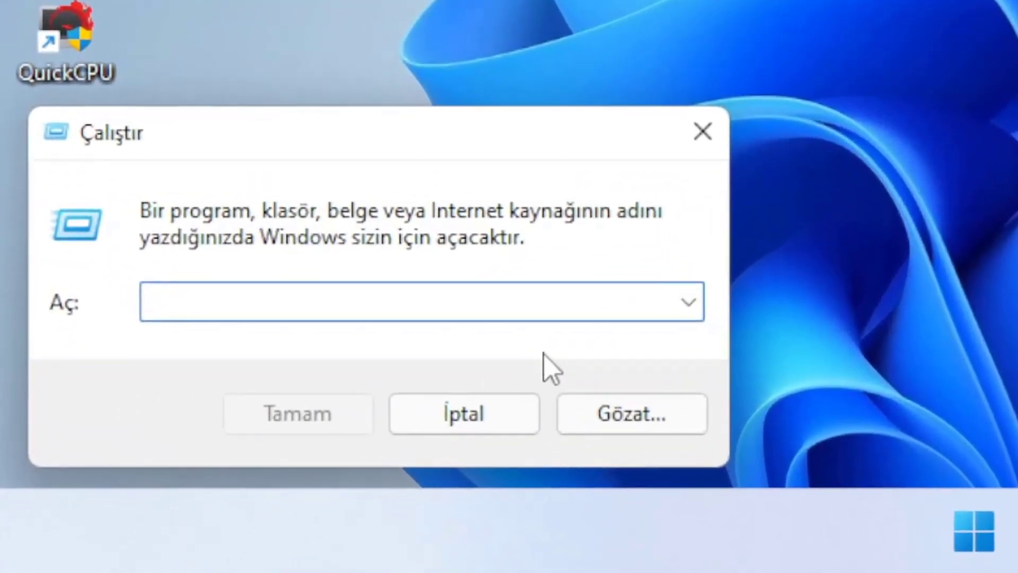
pyautogui.write('%temp%')
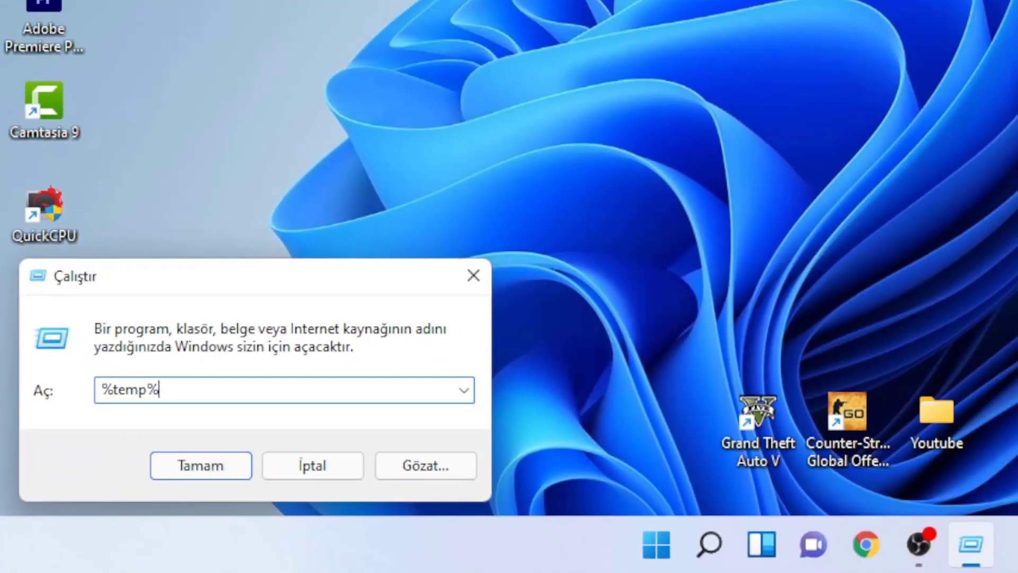
pyautogui.press('Return')
pyautogui.hotkey('ctrl', 'a')
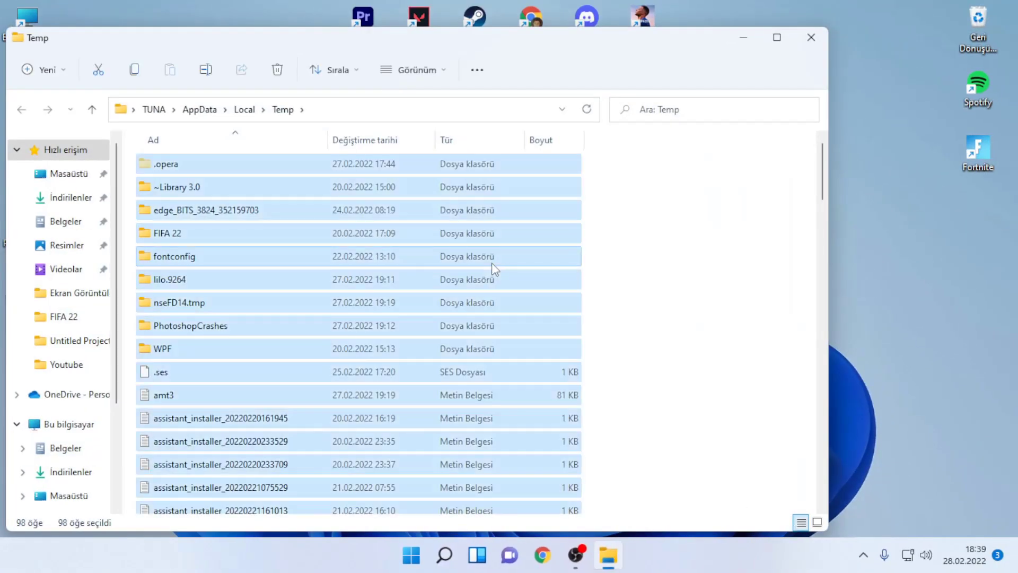
pyautogui.moveTo(454, 269); pyautogui.dragTo(978, 29)
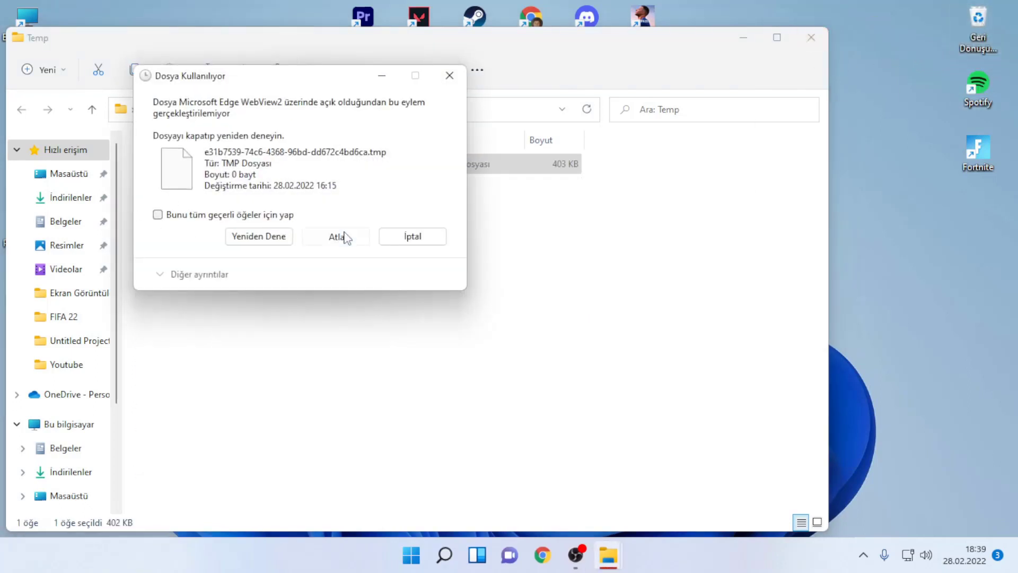
pyautogui.click(340, 236)
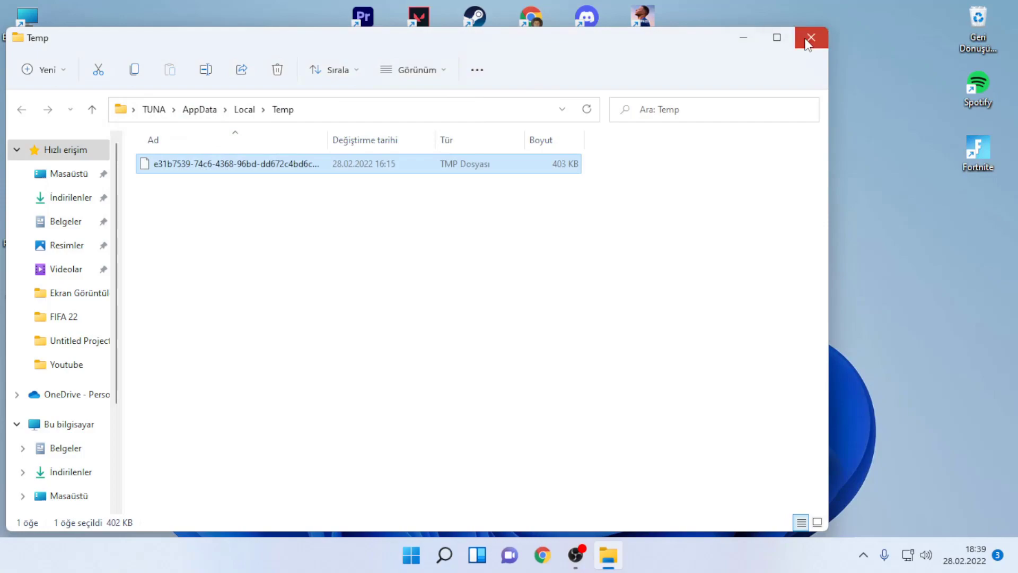
pyautogui.click(811, 37)
# Open the Windows "temp" folder from Çalıştır, move all its contents to the recycle bin, skipping every file in use, and close the folder.
pyautogui.press('super+r')
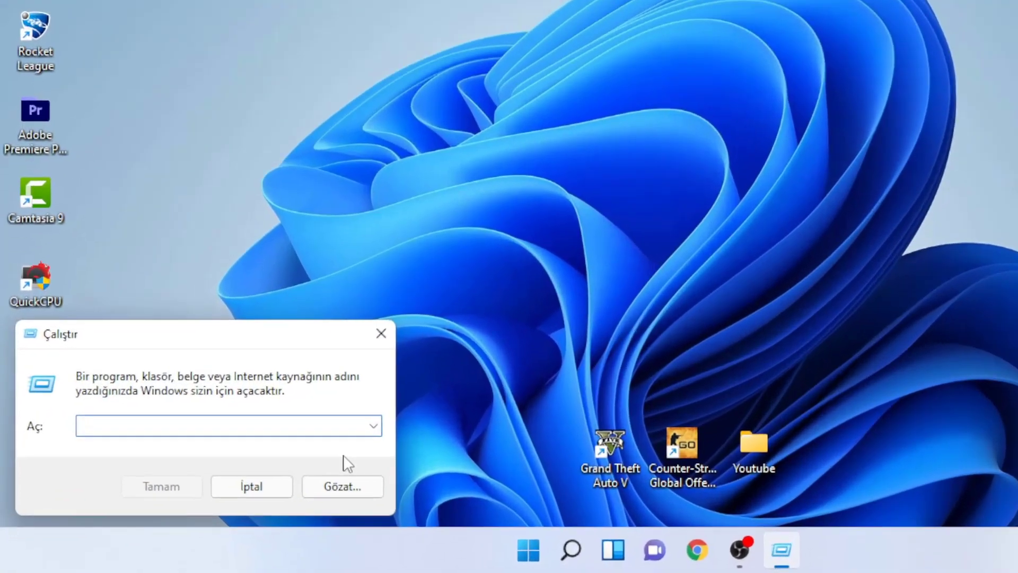
pyautogui.write('temp')
pyautogui.press('Return')
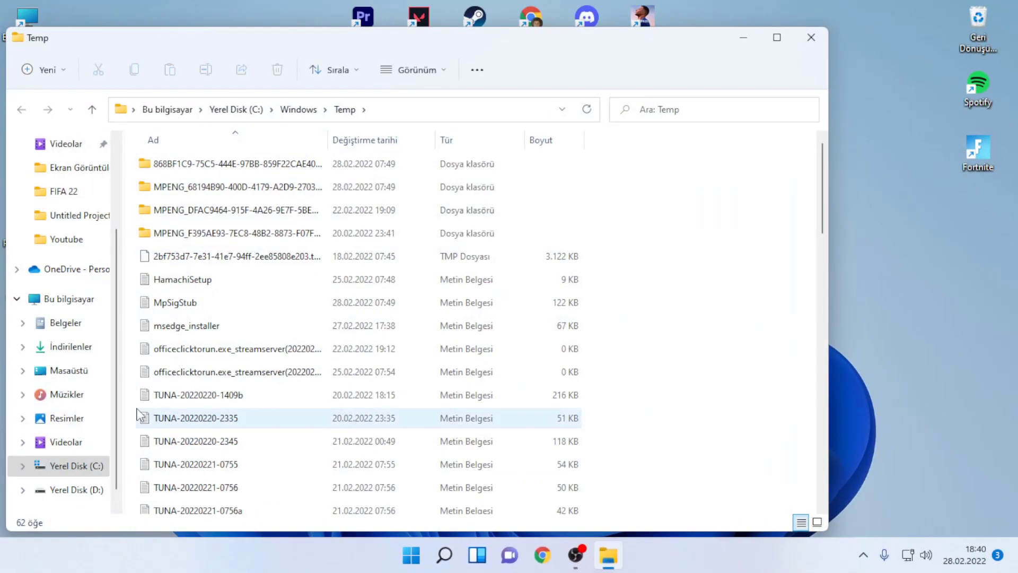
pyautogui.hotkey('ctrl', 'a')
pyautogui.moveTo(545, 327); pyautogui.dragTo(989, 16)
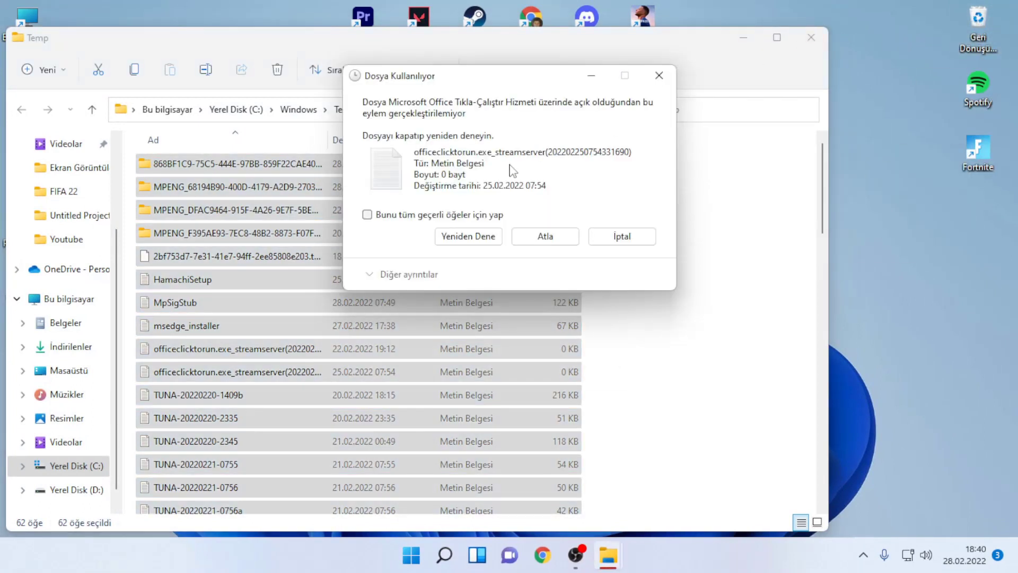
pyautogui.click(443, 214)
pyautogui.click(576, 235)
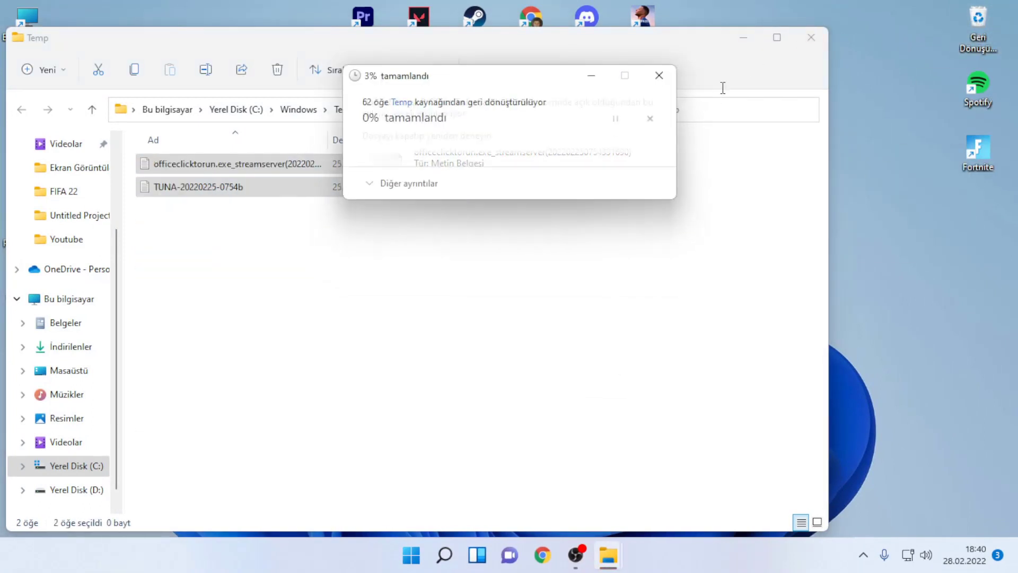
pyautogui.click(811, 38)
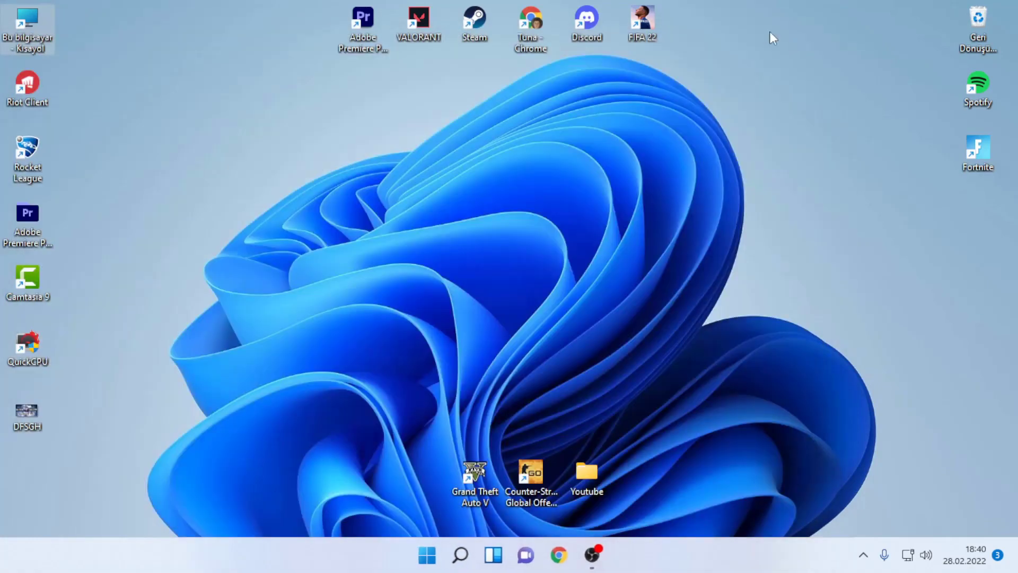
# Open the properties of Yerel Disk (C:) from Bu bilgisayar and start Disk Temizleme for that drive.
pyautogui.doubleClick(24, 20)
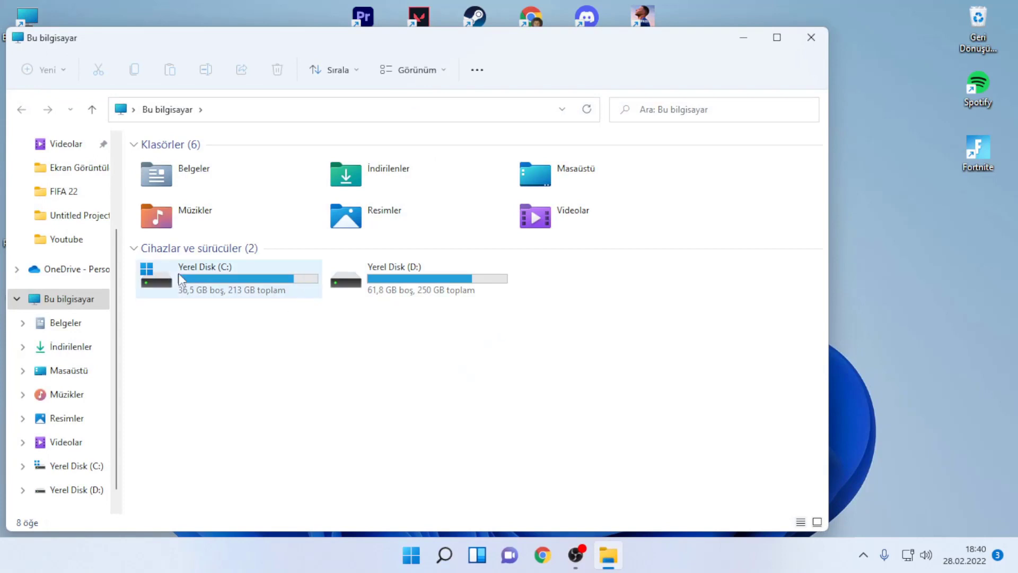
pyautogui.click(236, 290)
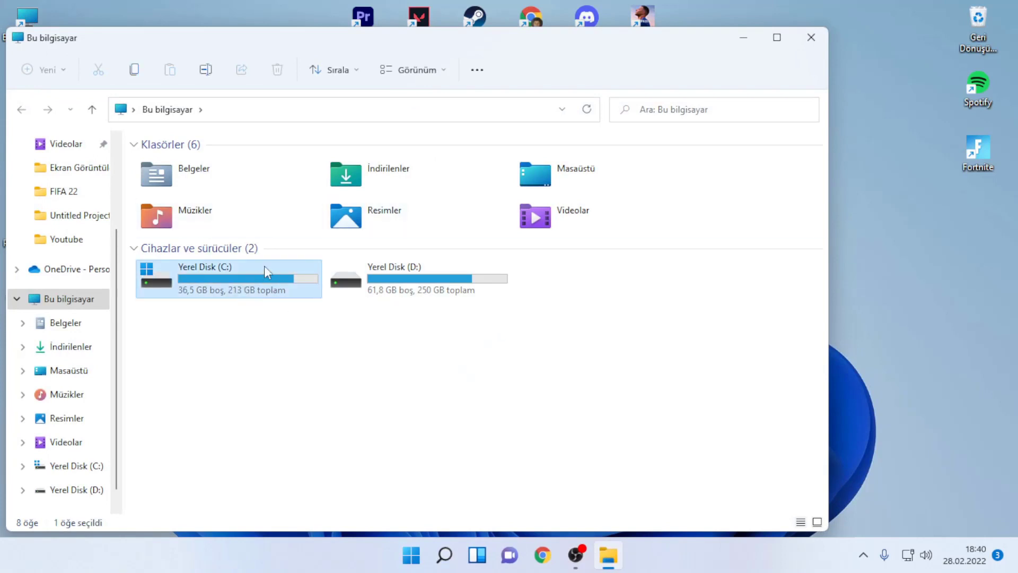
pyautogui.rightClick(234, 279)
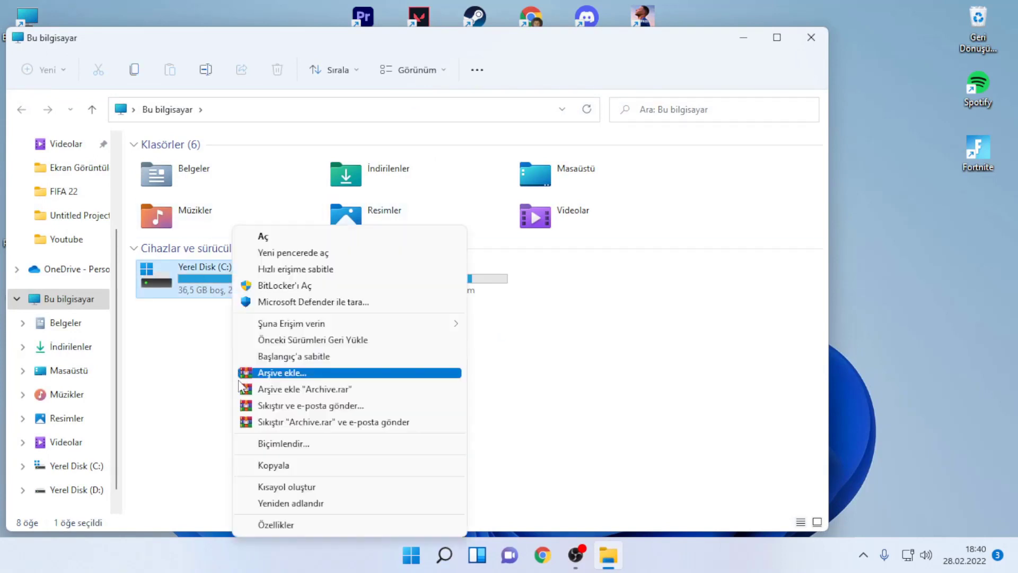
pyautogui.click(269, 525)
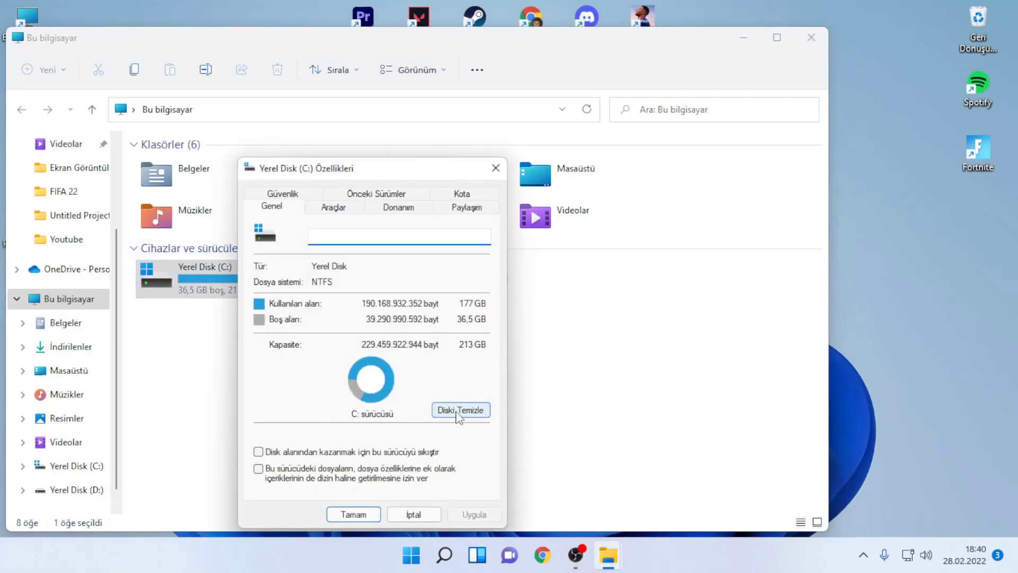
pyautogui.click(458, 412)
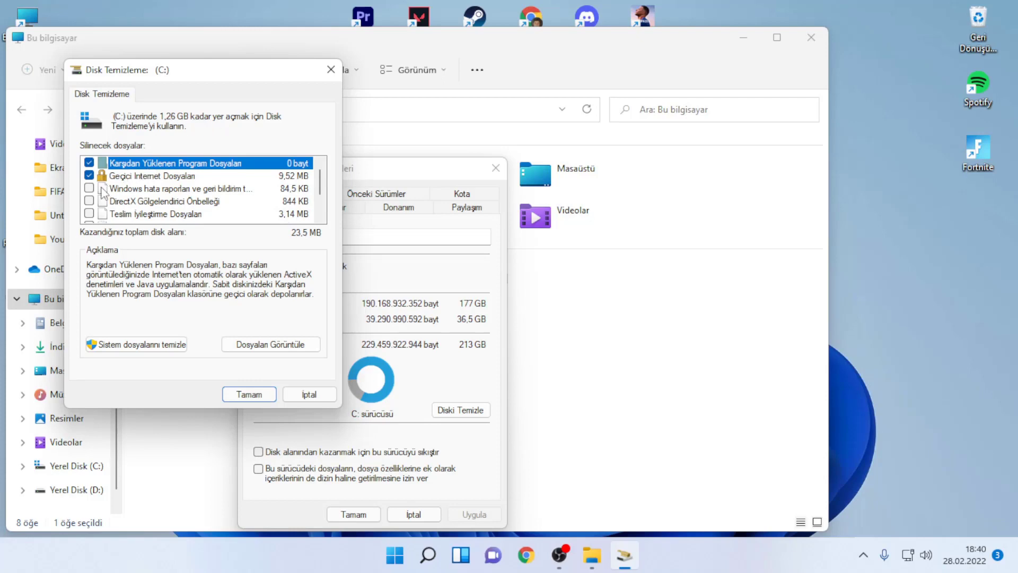
# Include DirectX Gölgelendirici Önbelleği, Geri Dönüşüm Kutusu and Teslim İyileştirme Dosyaları in the cleanup and permanently delete the selected files.
pyautogui.click(89, 200)
pyautogui.scroll(-1, 90, 197)
pyautogui.click(89, 189)
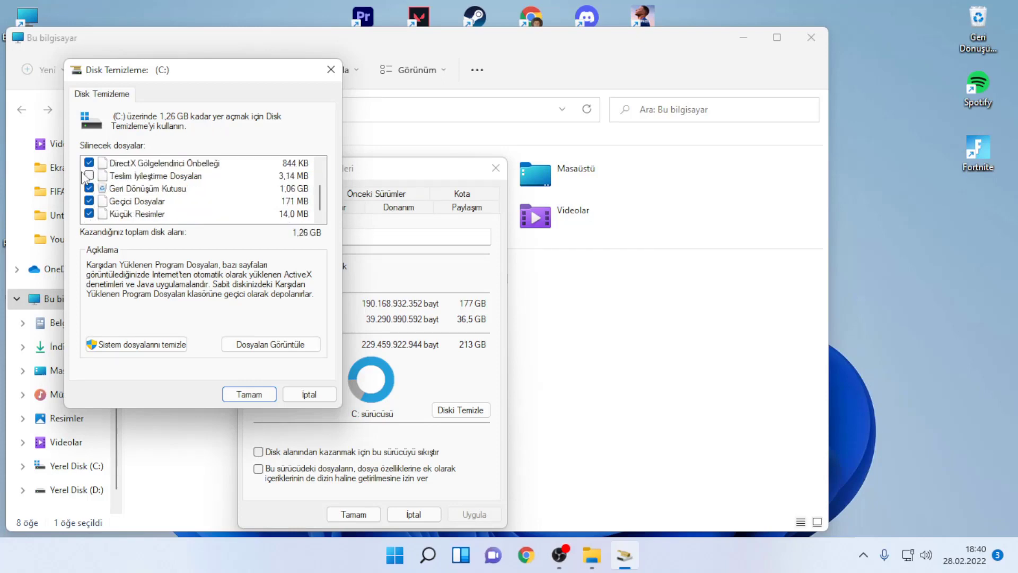
pyautogui.click(88, 176)
pyautogui.click(237, 399)
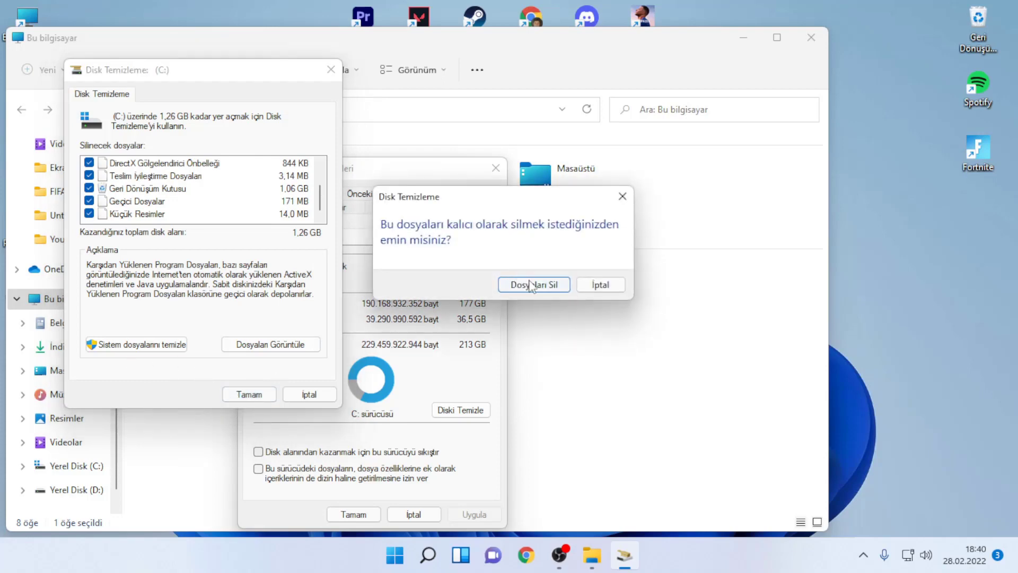
pyautogui.click(526, 285)
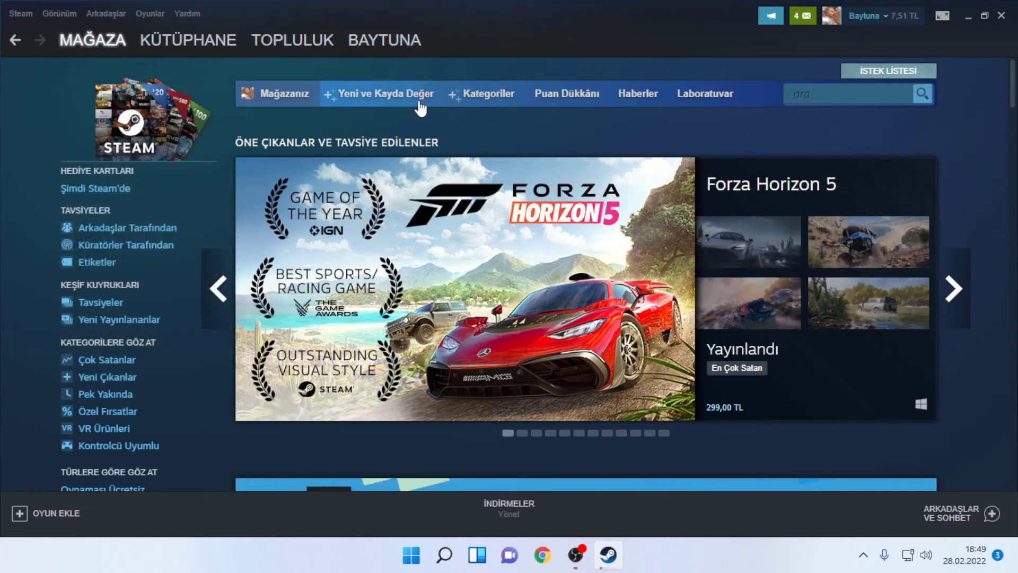
# Open the properties of Counter-Strike: Global Offensive in the Steam library and examine each of its launch options.
pyautogui.click(225, 42)
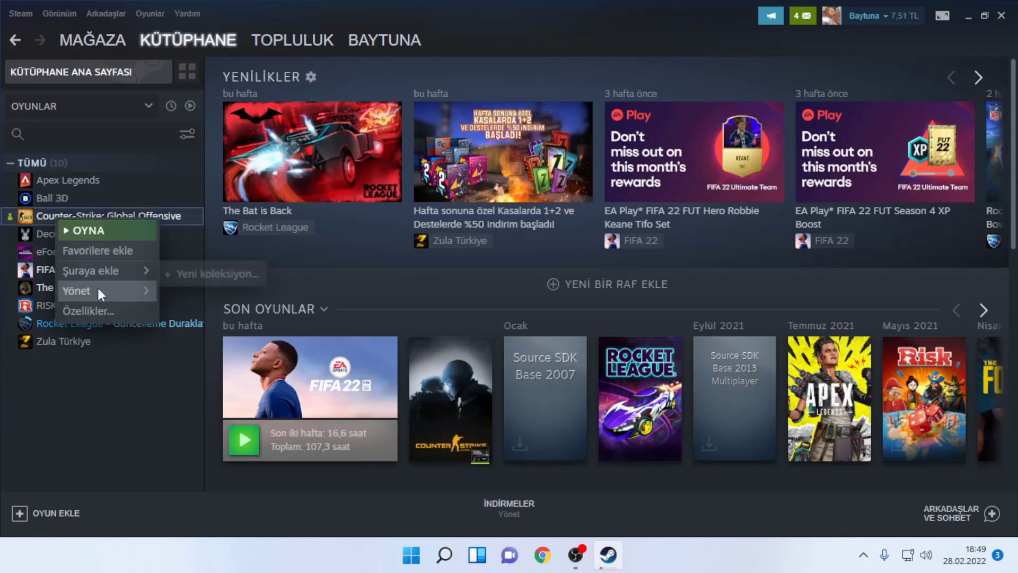
pyautogui.click(106, 311)
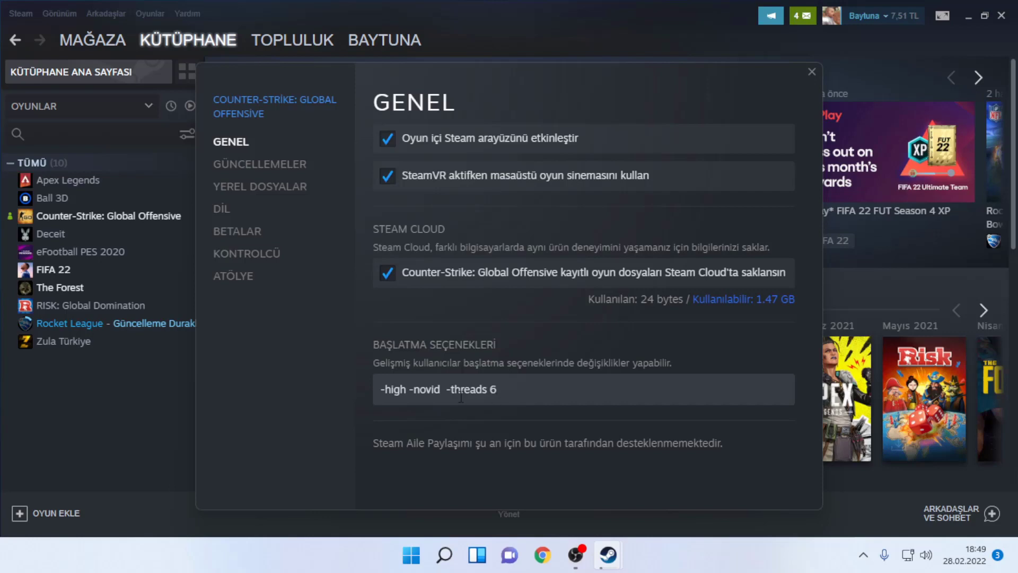
pyautogui.moveTo(407, 395); pyautogui.dragTo(381, 394)
pyautogui.click(385, 393)
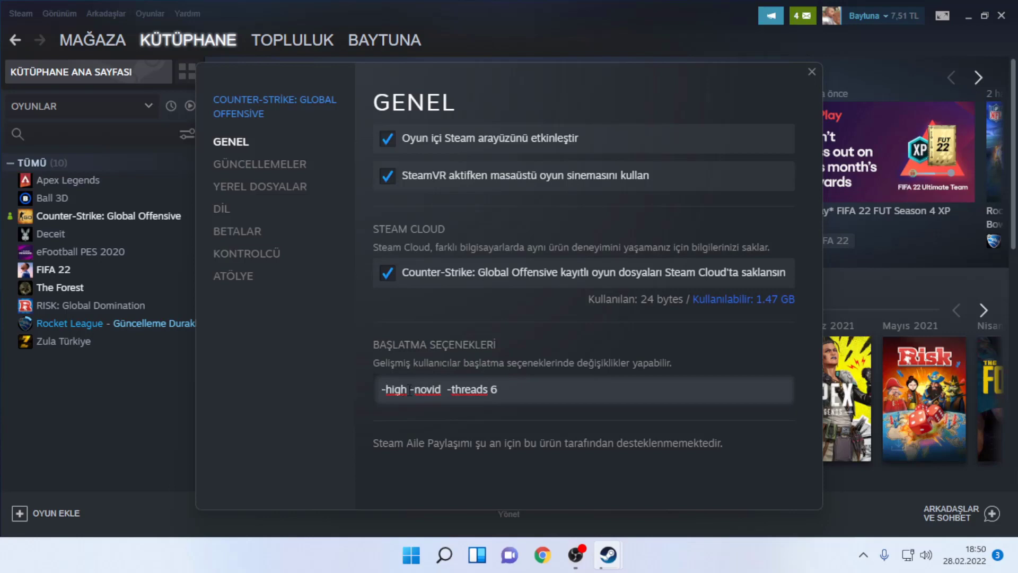
pyautogui.moveTo(409, 391); pyautogui.dragTo(448, 384)
pyautogui.click(441, 384)
pyautogui.click(448, 385)
pyautogui.click(494, 381)
# Search Windows for "görev", open Görev Yöneticisi and check the processor's core count in its performance data, closing it at the end.
pyautogui.click(434, 555)
pyautogui.write('gör')
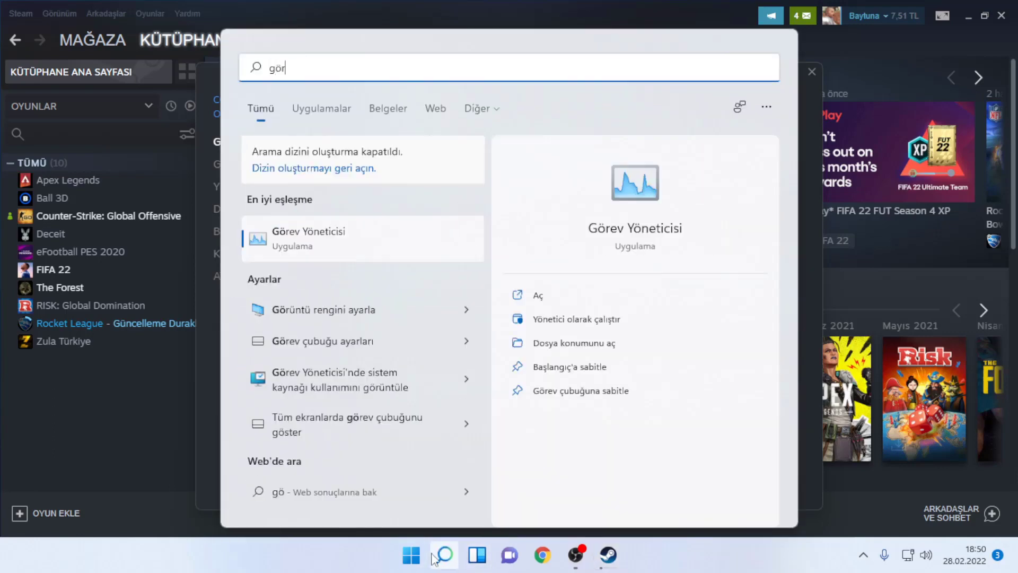
pyautogui.write('ev')
pyautogui.press('Return')
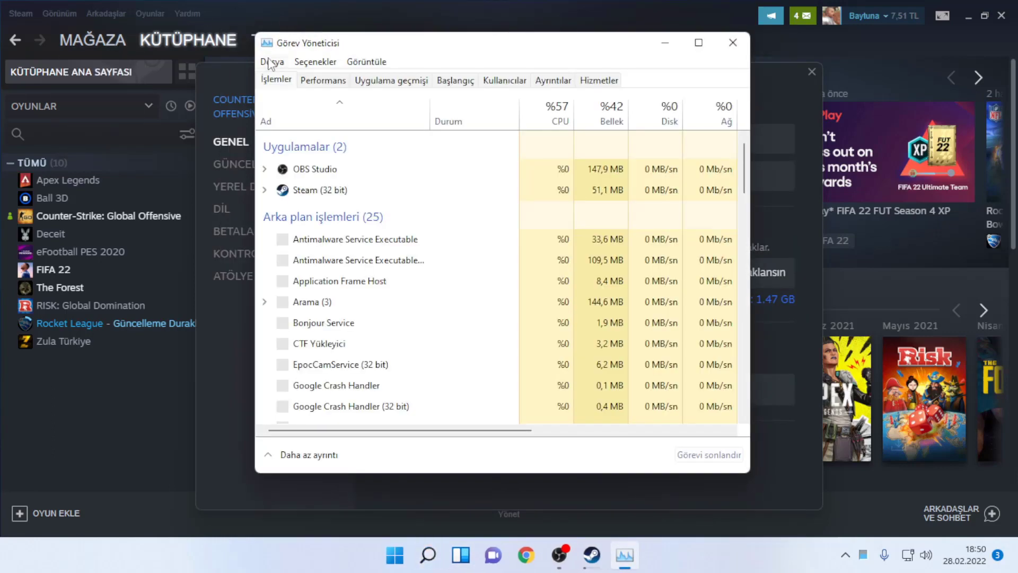
pyautogui.click(321, 80)
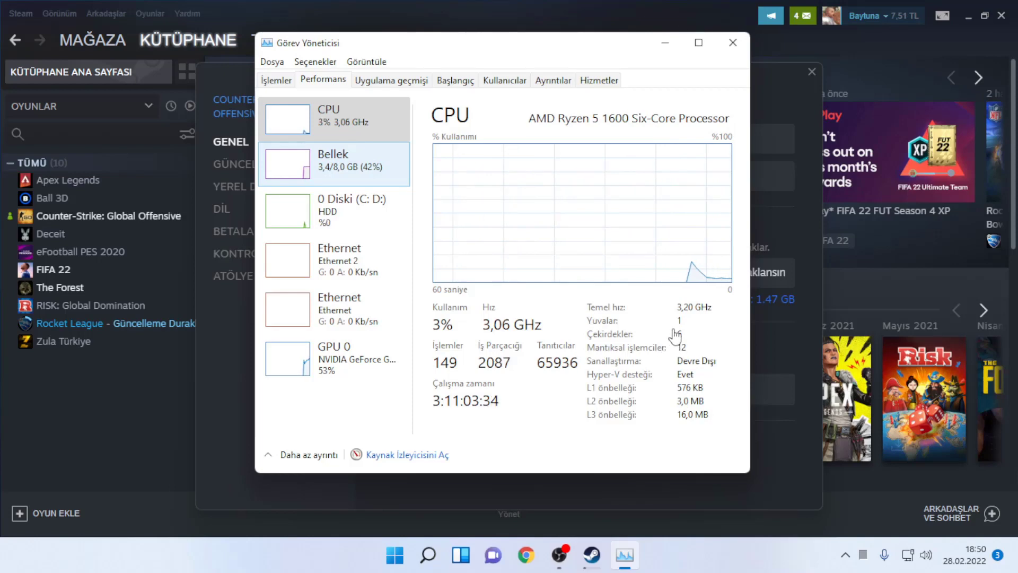
pyautogui.click(733, 42)
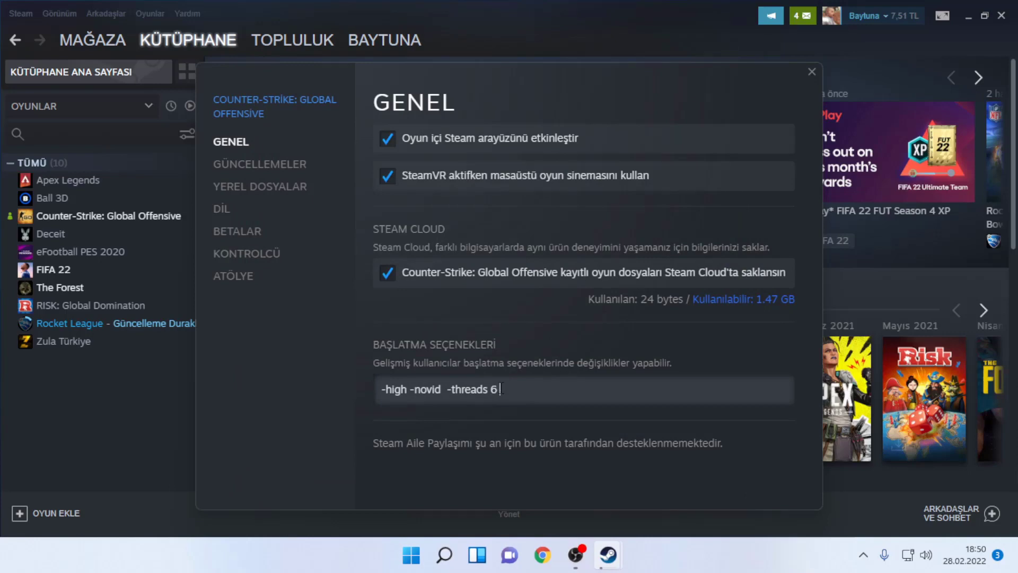
# Review the Counter-Strike: Global Offensive launch options again, especially the -threads option, and close the game's properties.
pyautogui.click(501, 388)
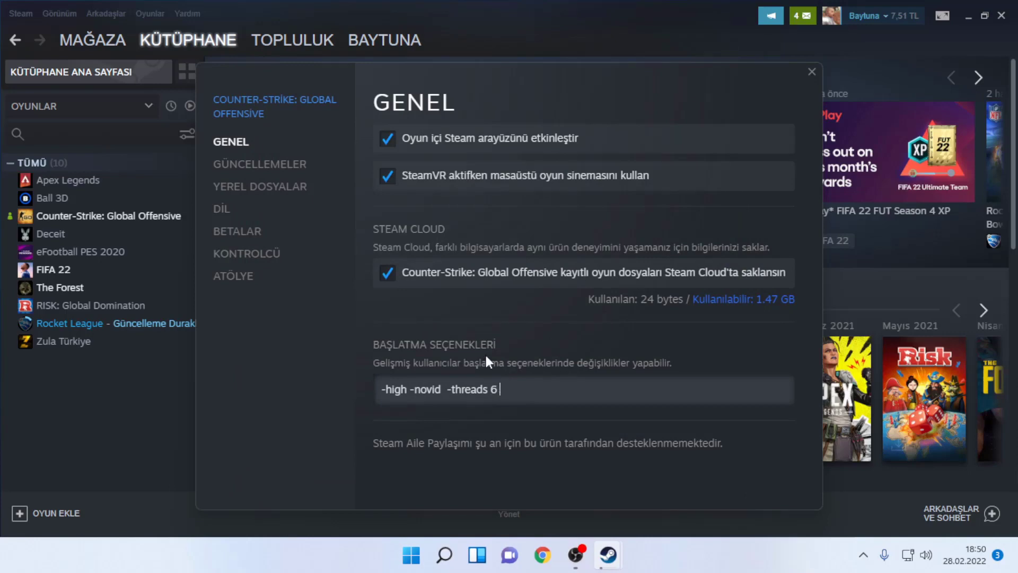
pyautogui.moveTo(382, 389); pyautogui.dragTo(504, 385)
pyautogui.click(443, 389)
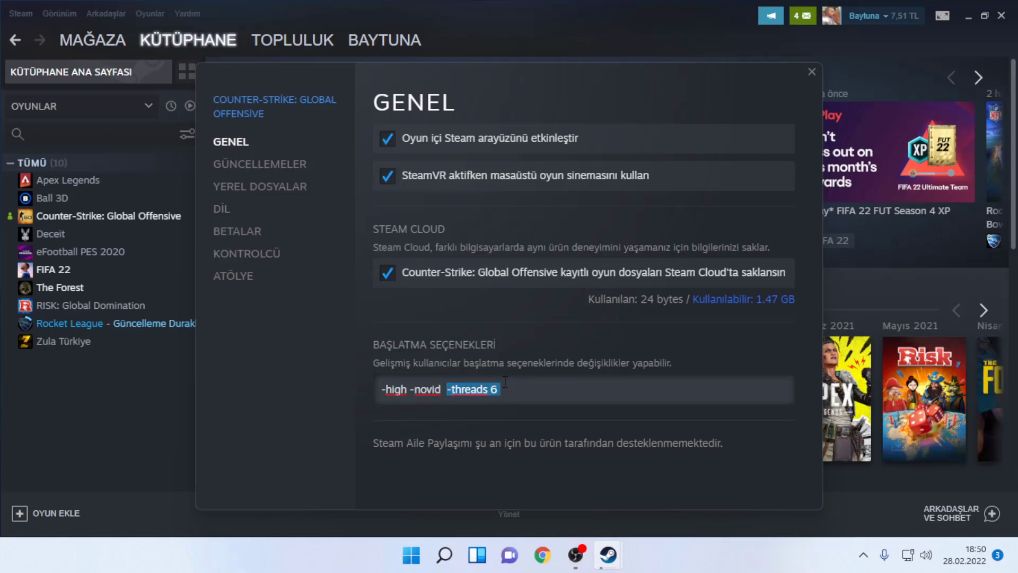
pyautogui.click(501, 385)
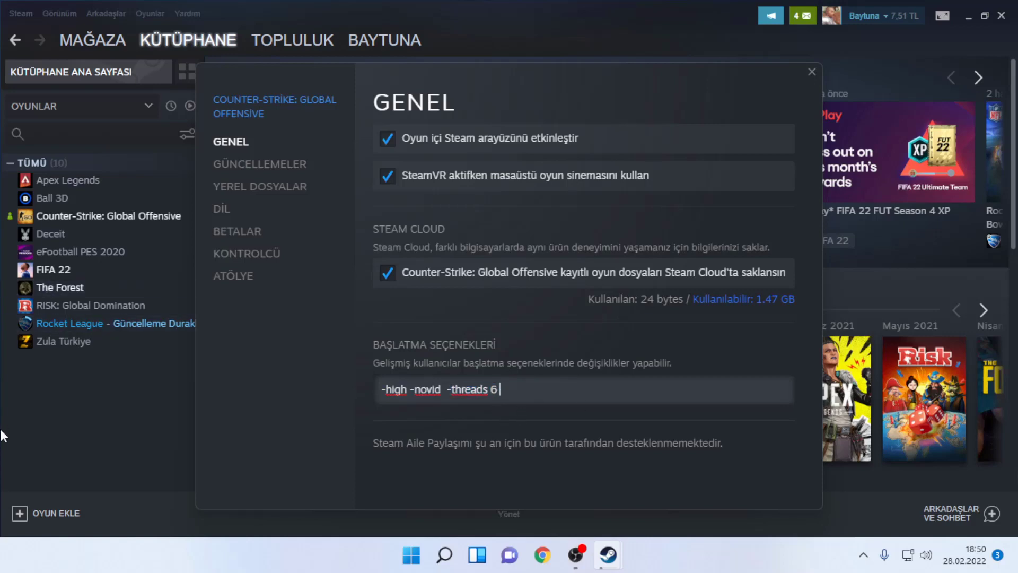
pyautogui.click(812, 71)
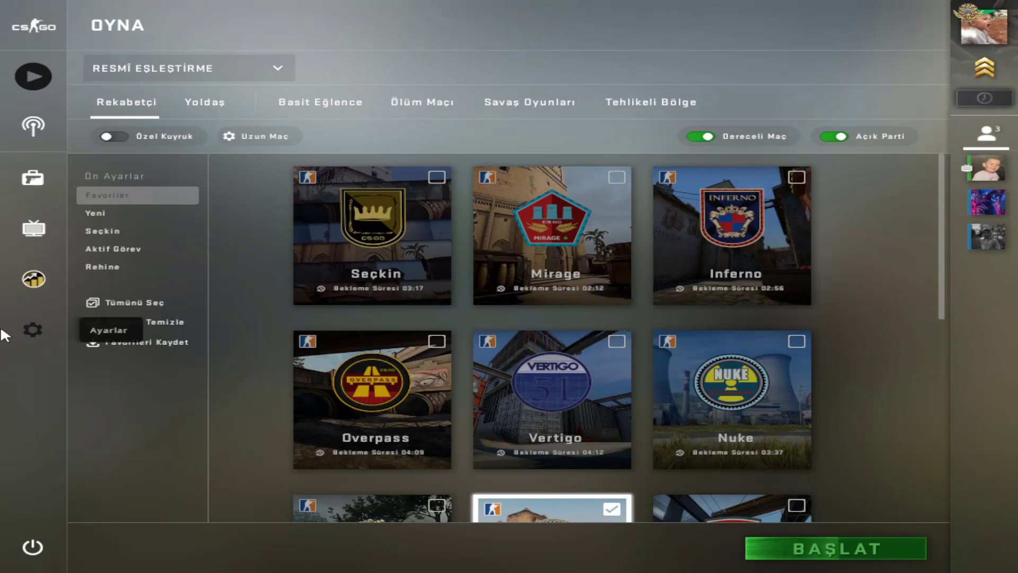
# Open the game settings in CS:GO and examine the Görüntü Oranı, Çözünürlük and Görüntü Modu choices.
pyautogui.click(32, 330)
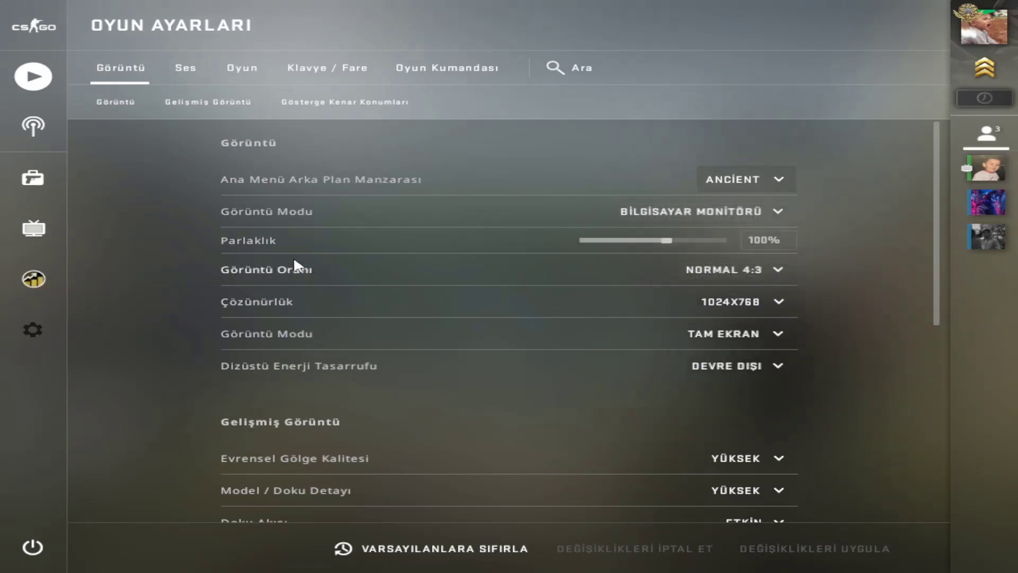
pyautogui.click(740, 269)
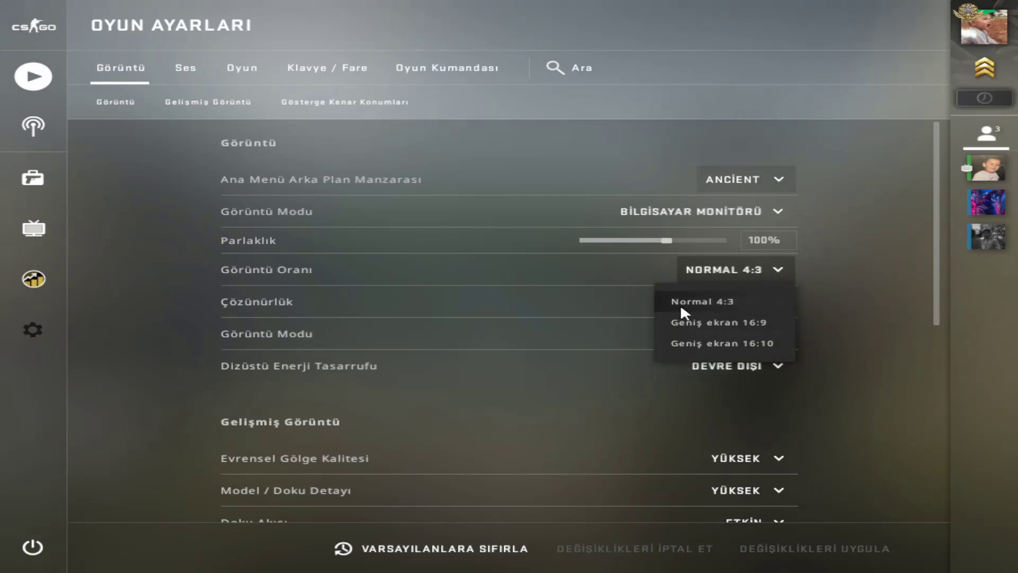
pyautogui.click(723, 292)
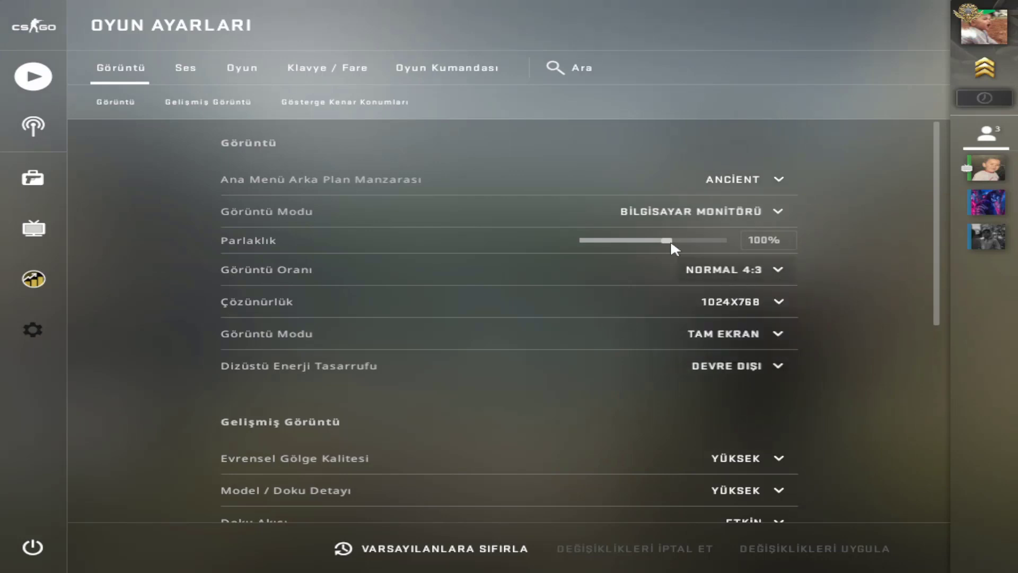
pyautogui.click(716, 271)
pyautogui.click(718, 274)
pyautogui.click(767, 302)
pyautogui.click(766, 301)
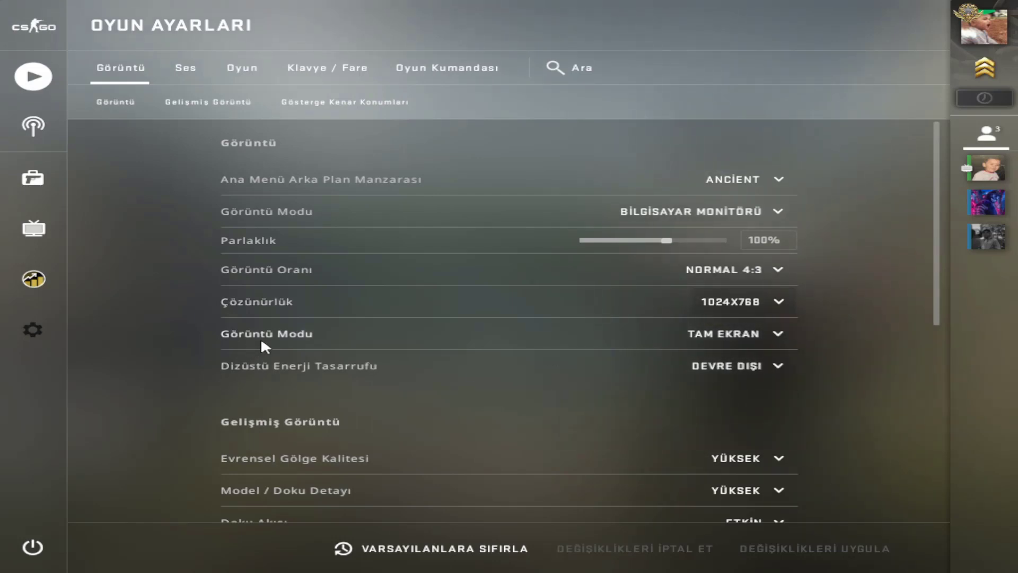
pyautogui.click(717, 333)
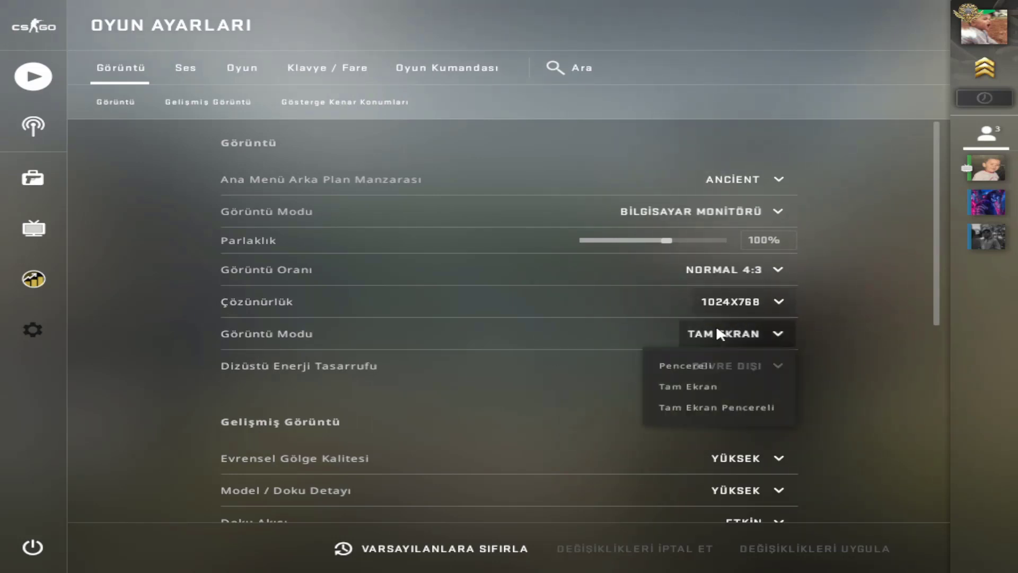
pyautogui.click(748, 334)
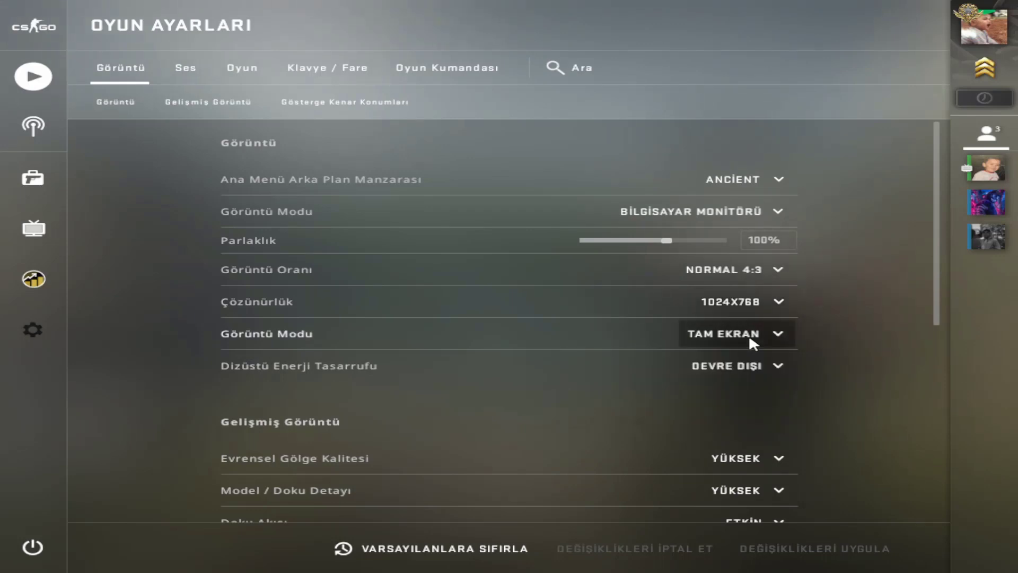
# In the Gelişmiş Görüntü settings, set Evrensel Gölge Kalitesi to Çok Düşük and Model / Doku Detayı to Düşük.
pyautogui.scroll(-3, 600, 305)
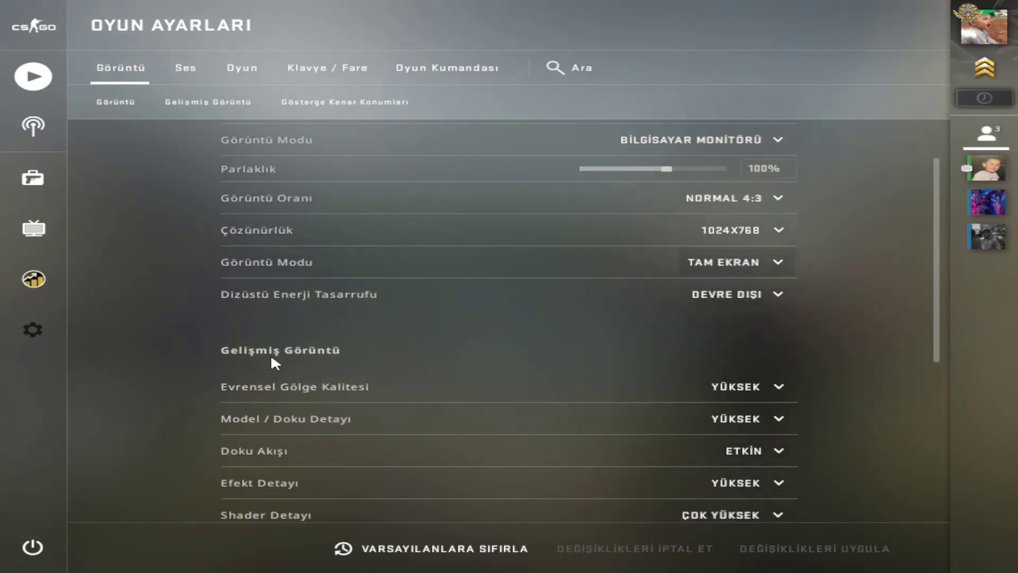
pyautogui.click(782, 385)
pyautogui.click(703, 417)
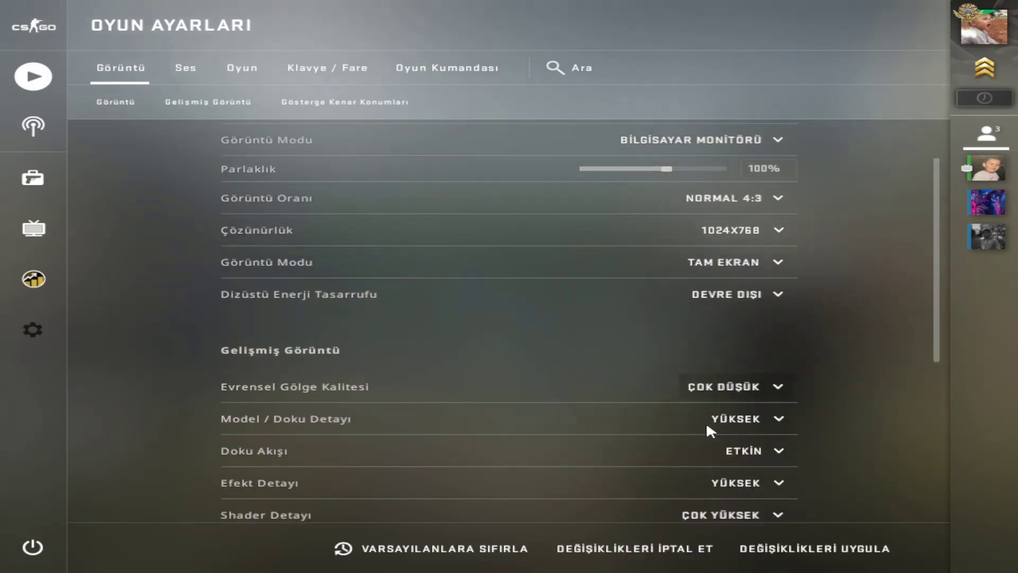
pyautogui.moveTo(331, 419)
pyautogui.scroll(-3, 331, 416)
pyautogui.click(734, 342)
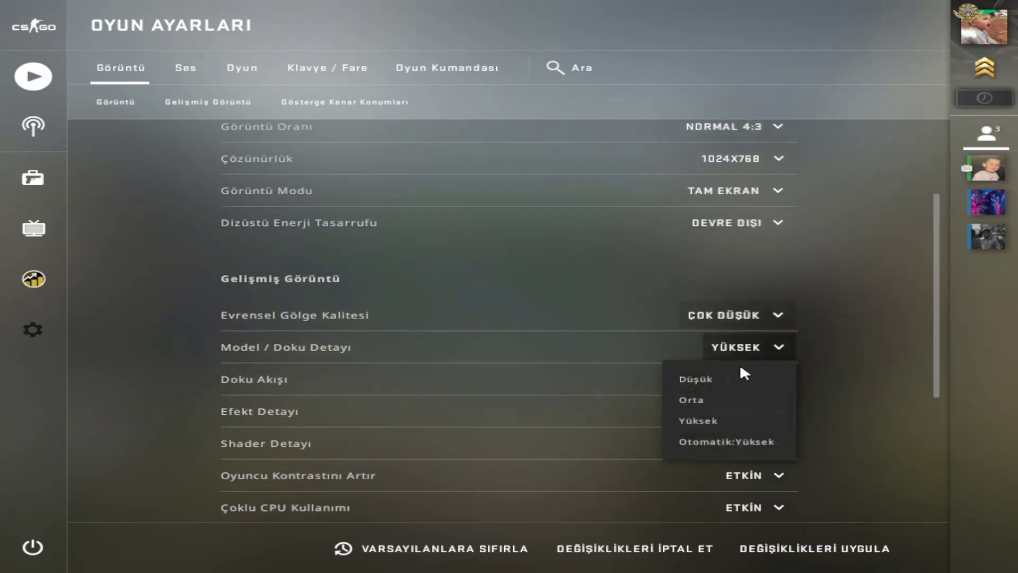
pyautogui.click(705, 379)
# Examine the available choices for Doku Akışı in the advanced video settings.
pyautogui.moveTo(746, 382)
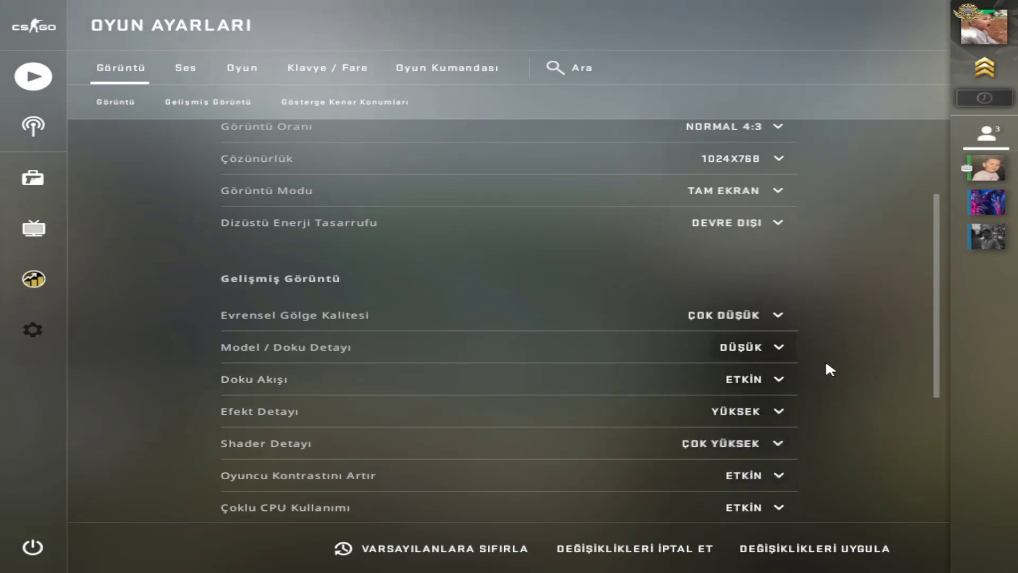
pyautogui.click(753, 380)
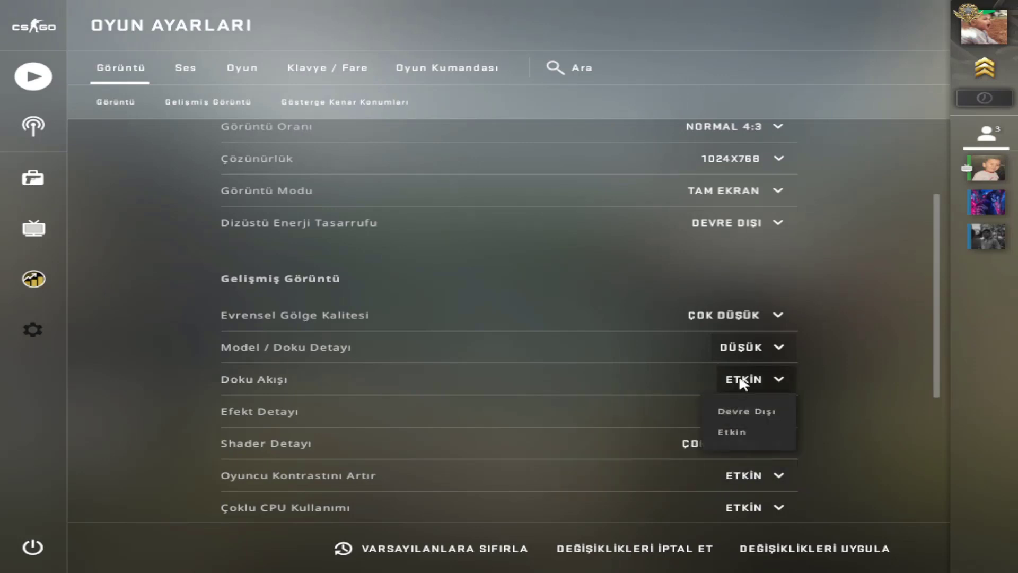
pyautogui.click(764, 380)
pyautogui.click(742, 380)
pyautogui.click(741, 380)
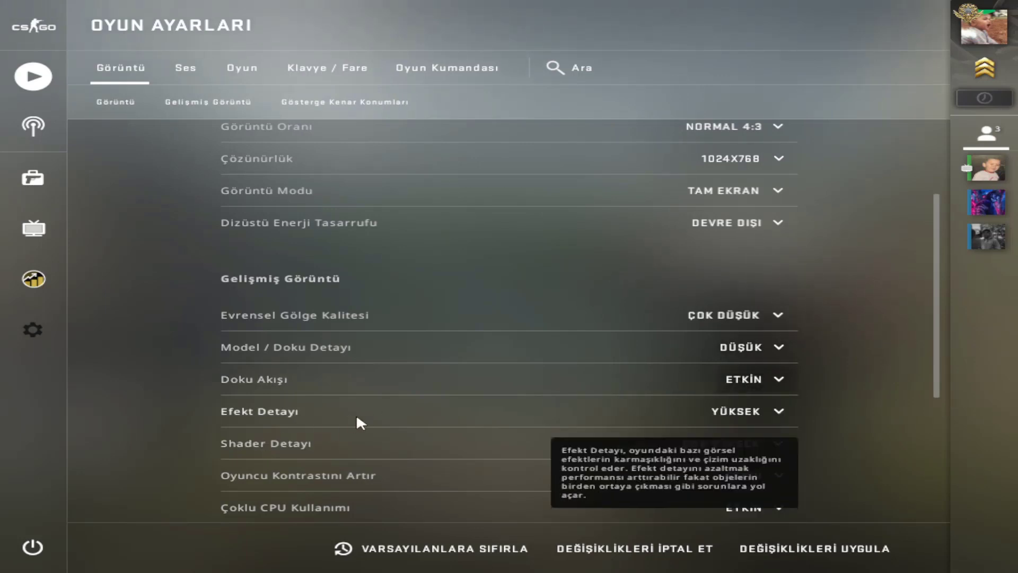
# Set both Efekt Detayı and Shader Detayı to Düşük in the advanced video settings.
pyautogui.click(738, 414)
pyautogui.click(699, 443)
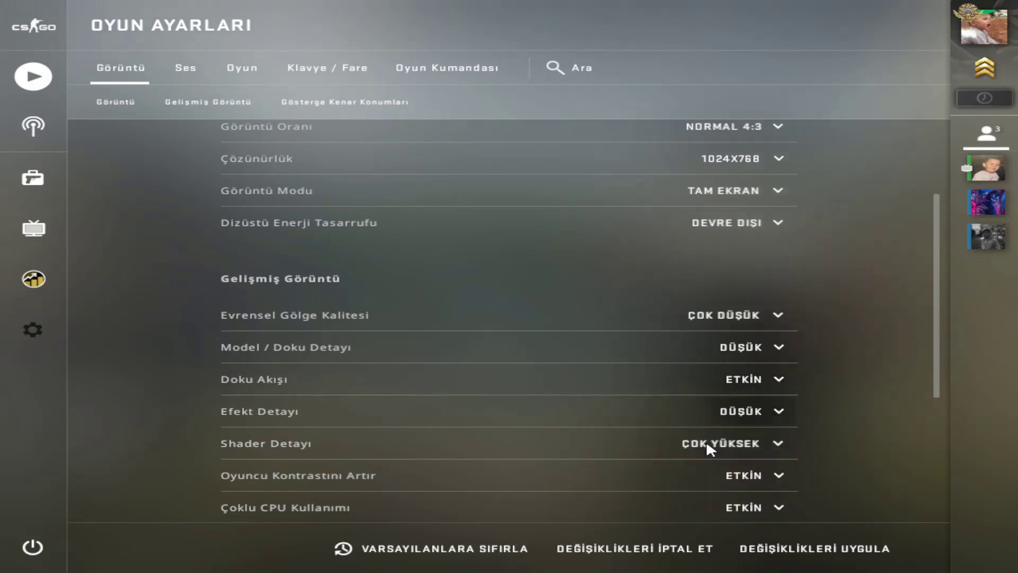
pyautogui.click(738, 444)
pyautogui.click(679, 328)
# Set Oyuncu Kontrastını Artır to Devre Dışı and check the choices for Çoklu CPU Kullanımı.
pyautogui.scroll(-2, 735, 412)
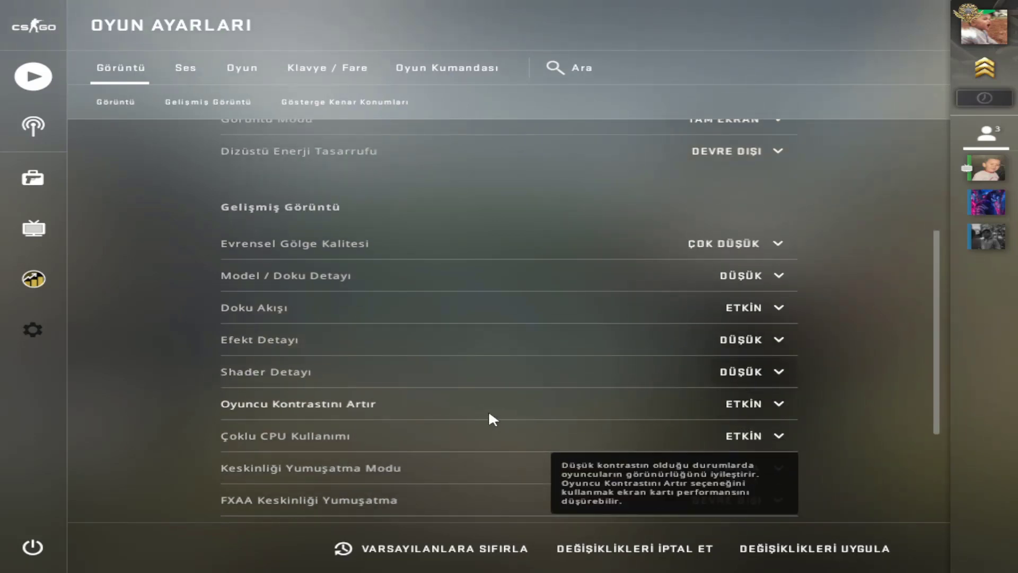
pyautogui.click(750, 406)
pyautogui.click(765, 438)
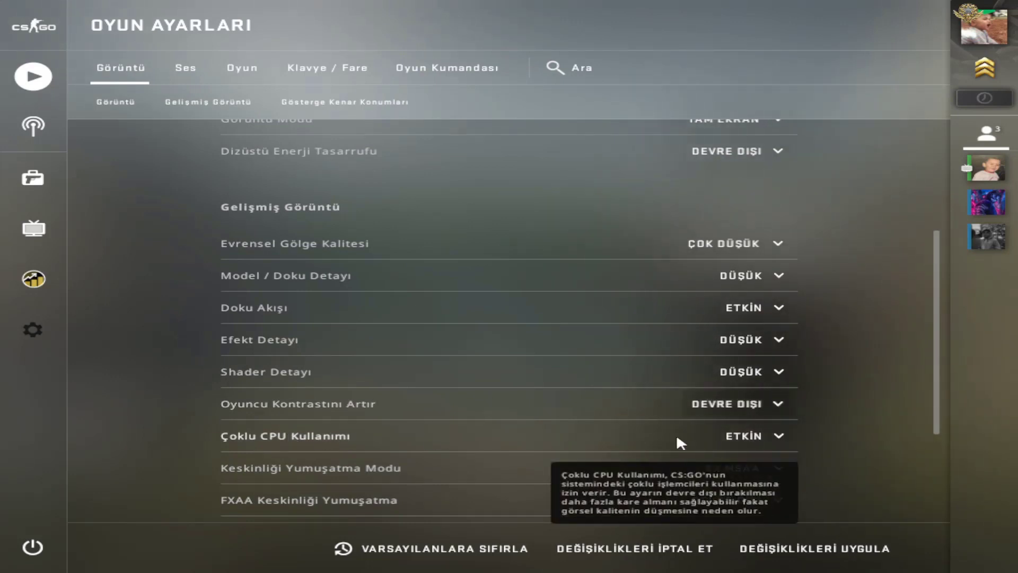
pyautogui.click(756, 437)
pyautogui.click(381, 428)
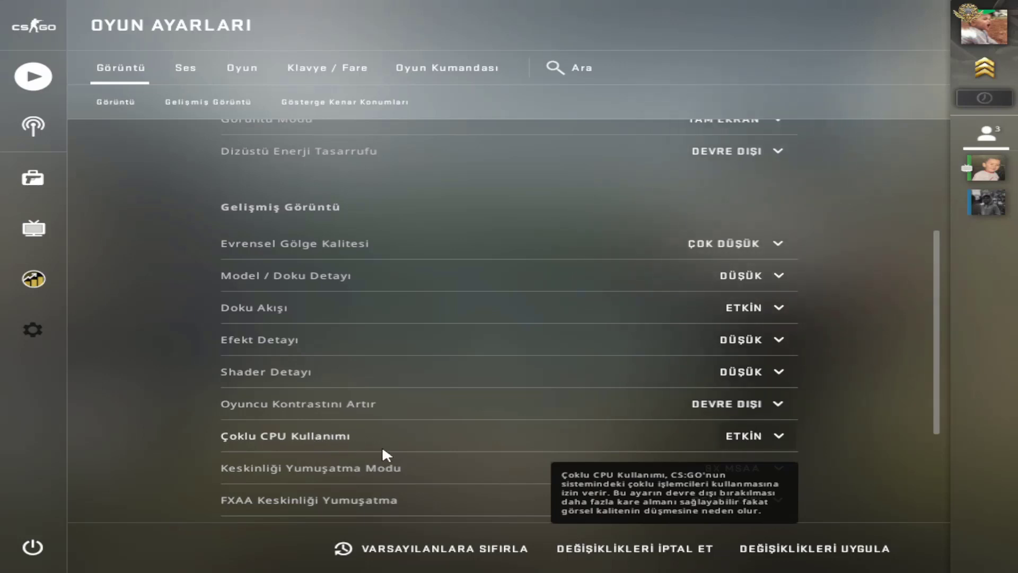
# Set Keskinliği Yumuşatma Modu to Yok and check the choices for FXAA Keskinliği Yumuşatma.
pyautogui.scroll(-2, 663, 439)
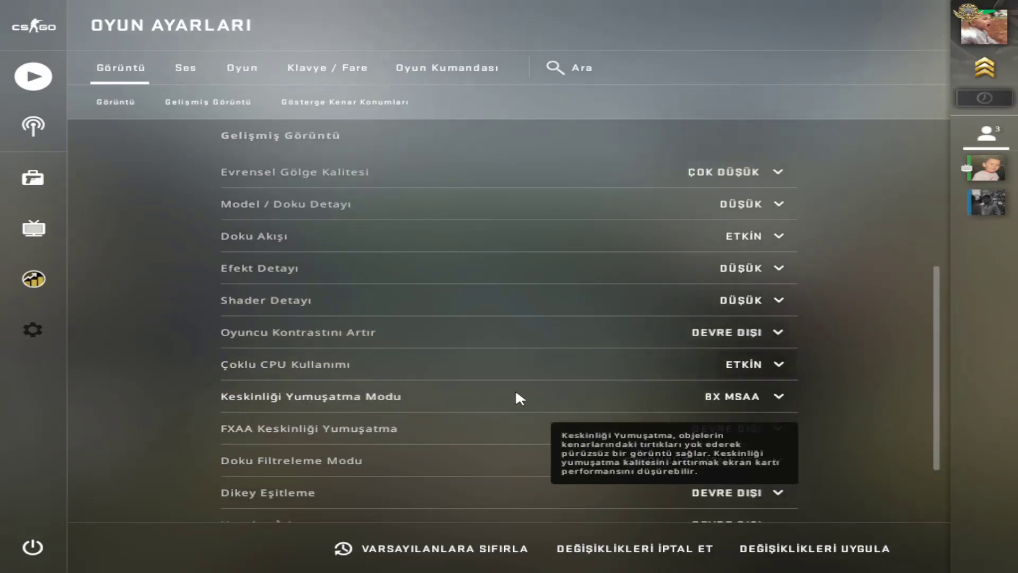
pyautogui.click(758, 396)
pyautogui.click(695, 425)
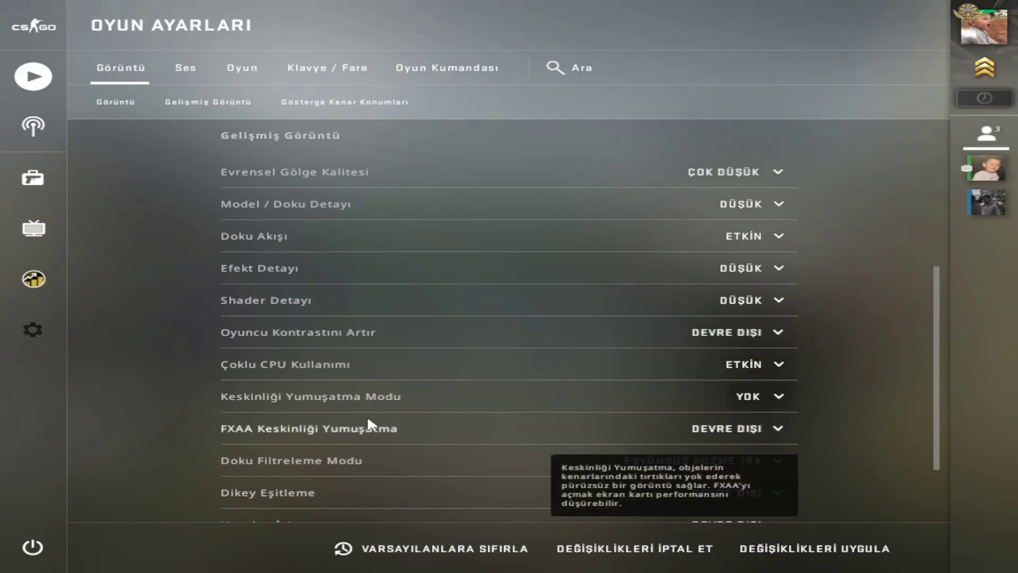
pyautogui.click(762, 432)
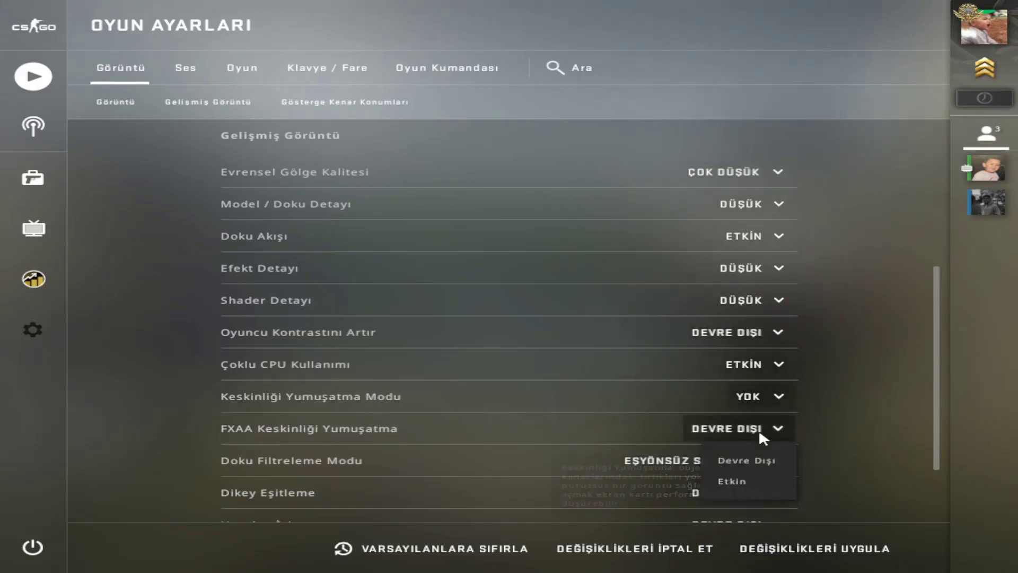
pyautogui.click(761, 432)
# Set Doku Filtreleme Modu to İki Doğrusal Süzme in the advanced video settings.
pyautogui.scroll(-2, 584, 392)
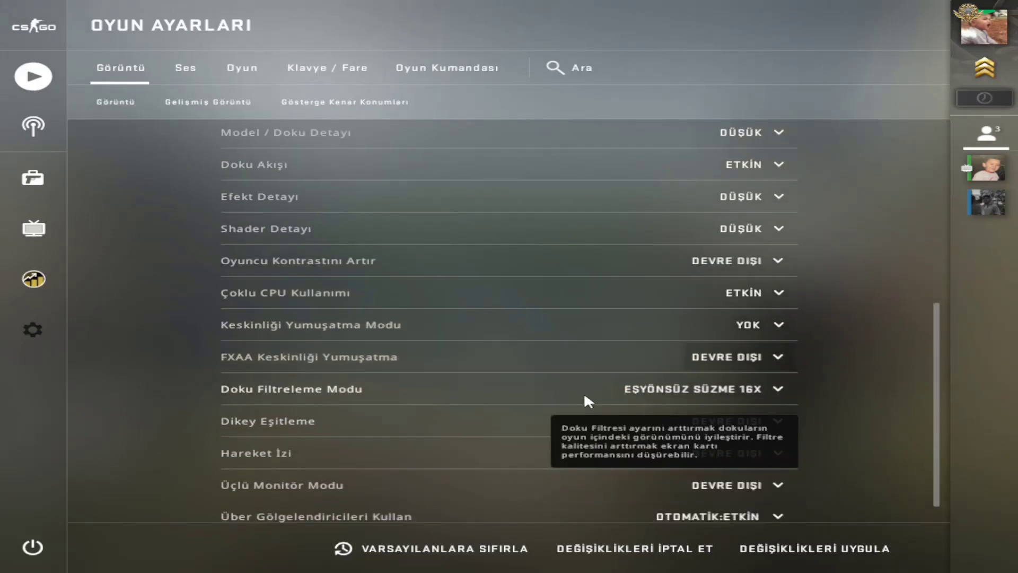
pyautogui.click(711, 388)
pyautogui.click(686, 417)
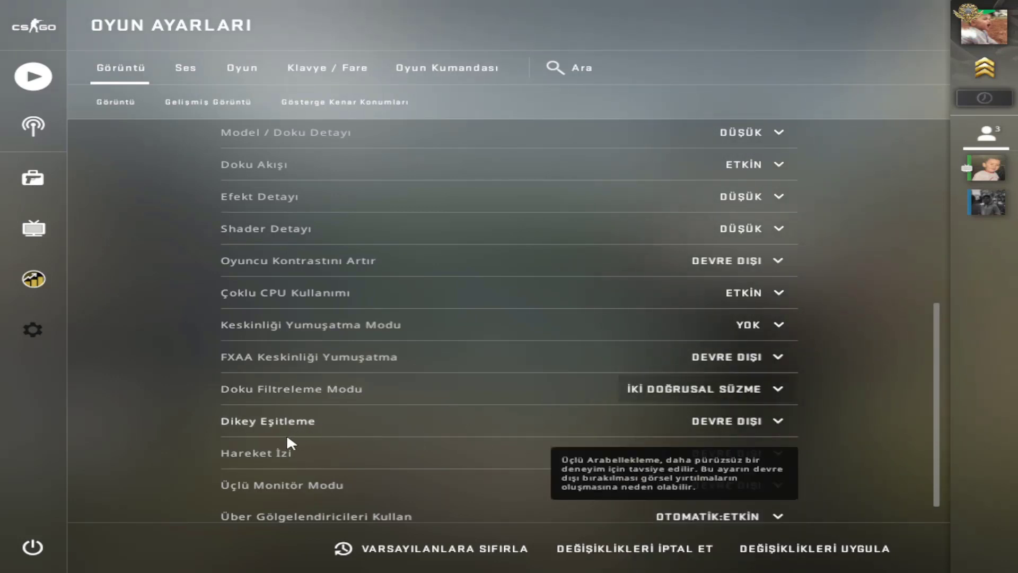
# Set Über Gölgelendiricileri Kullan to Devre Dışı and apply the changed video settings.
pyautogui.scroll(-1, 590, 437)
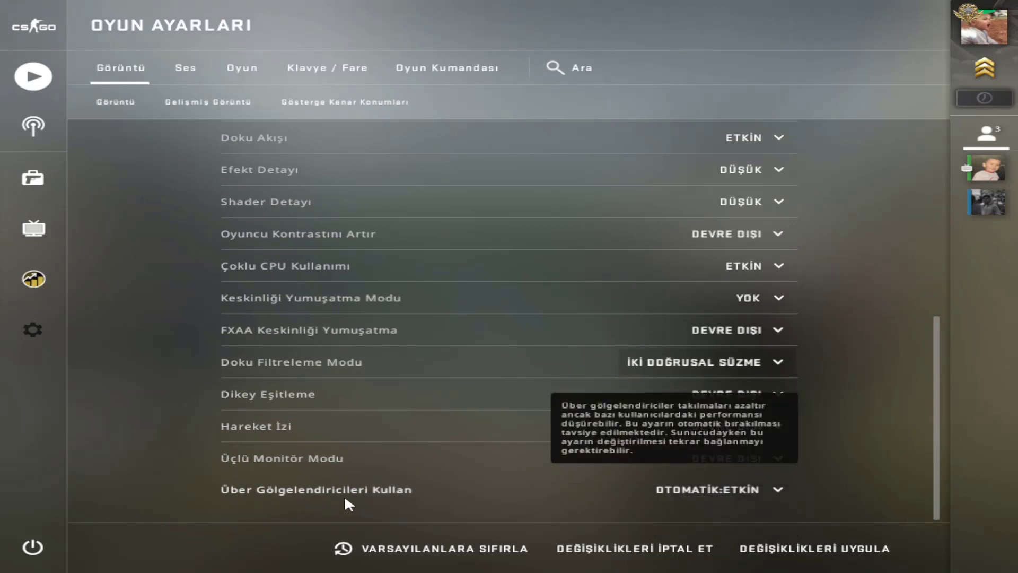
pyautogui.click(713, 493)
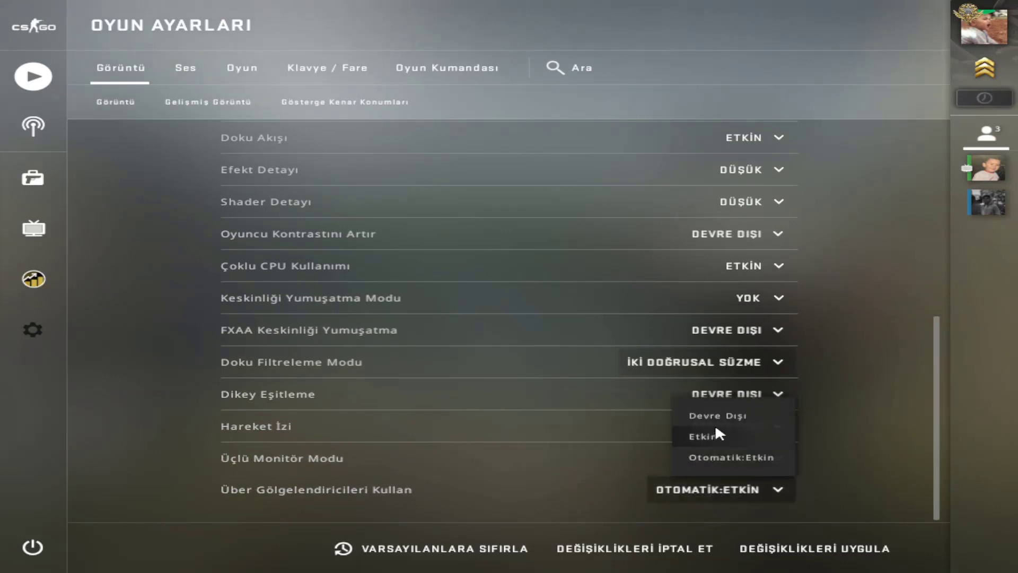
pyautogui.click(729, 416)
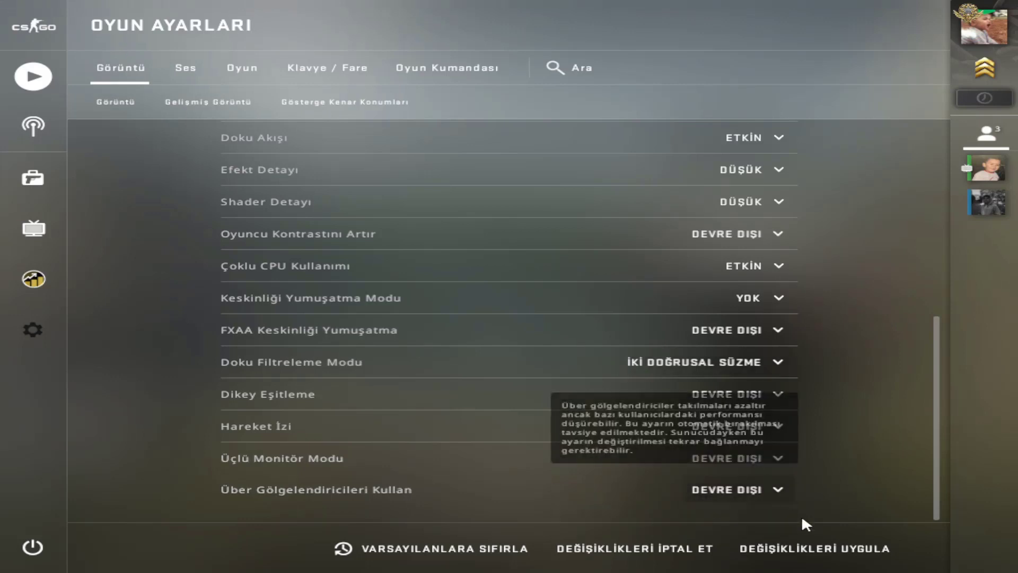
pyautogui.click(821, 549)
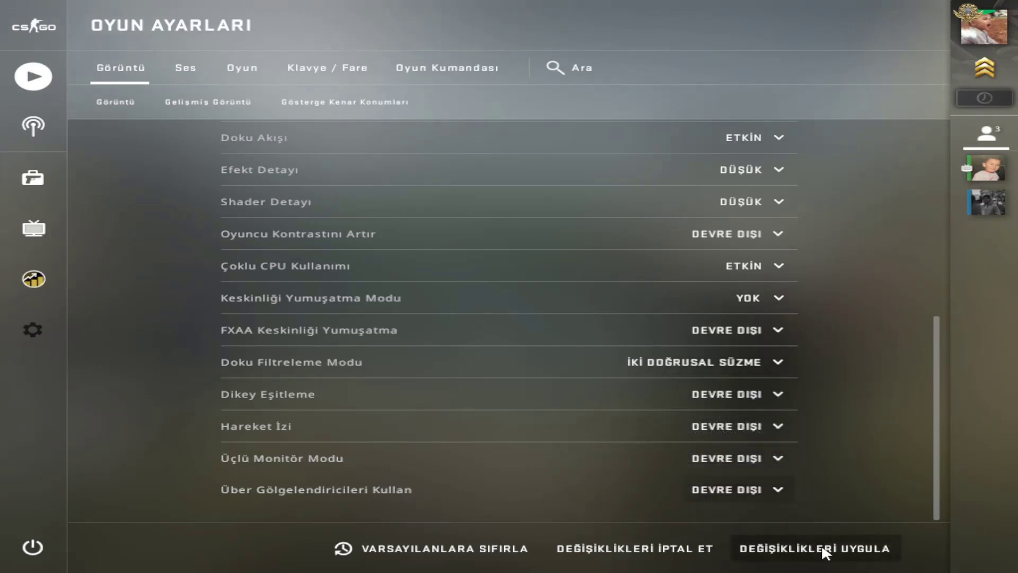